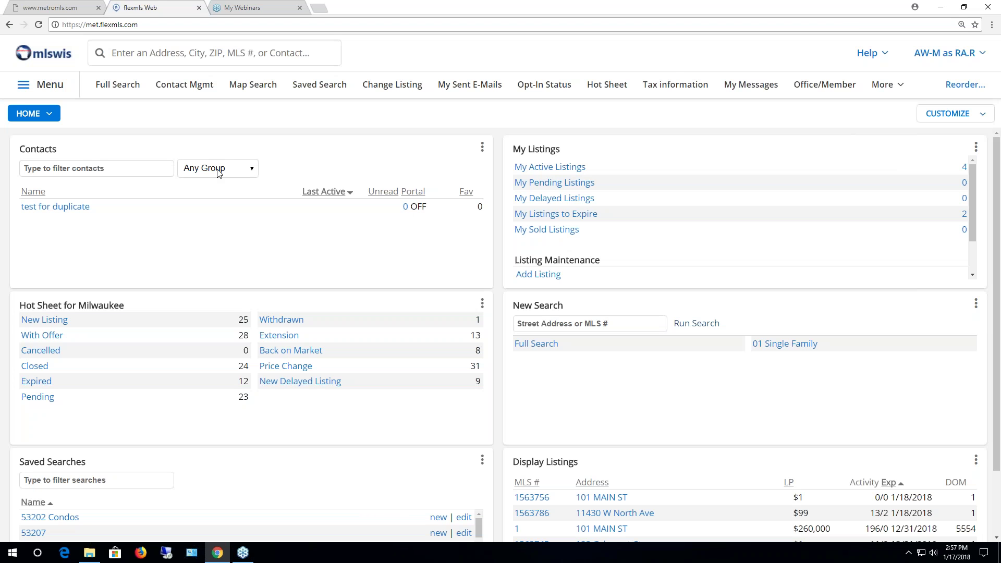
{"action": "left_click", "coordinate": [47, 86]}
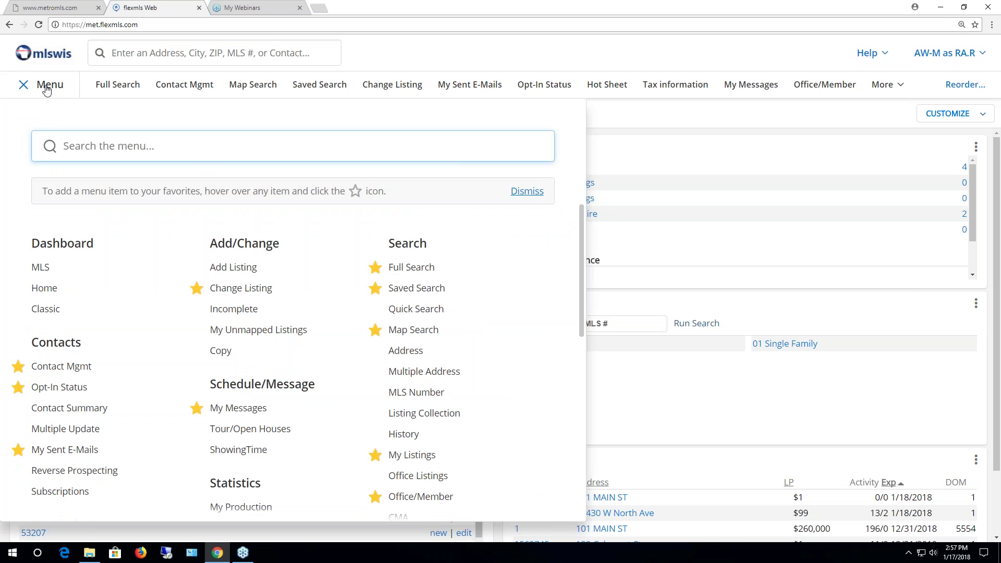
{"action": "left_click", "coordinate": [241, 288]}
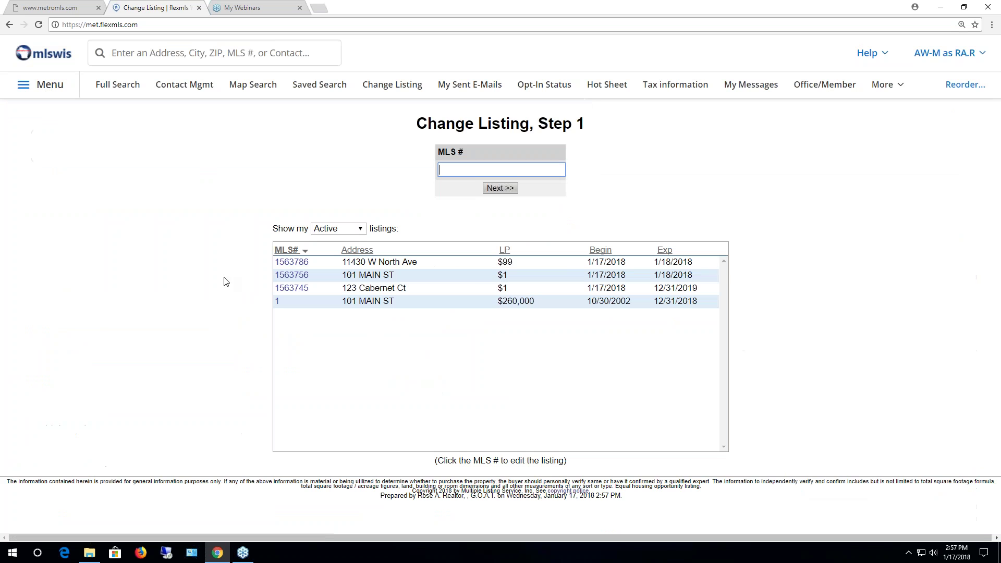
{"action": "left_click", "coordinate": [360, 229]}
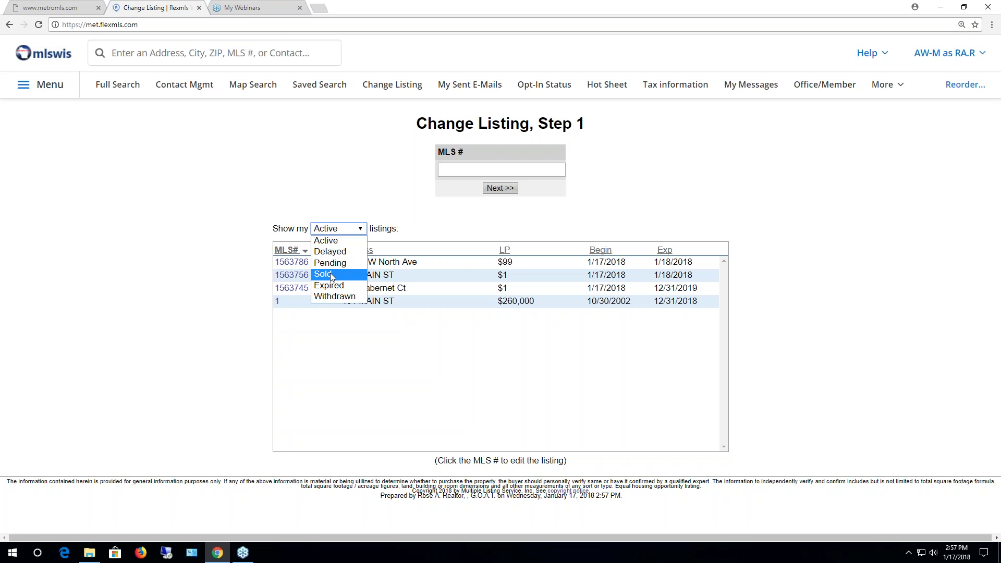
{"action": "left_click", "coordinate": [334, 189]}
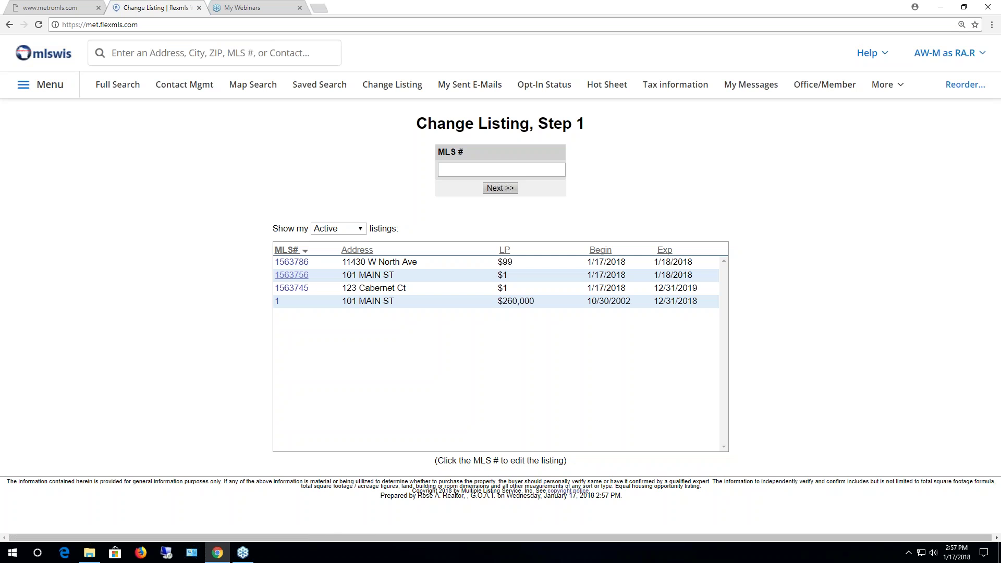
{"action": "left_click", "coordinate": [289, 262]}
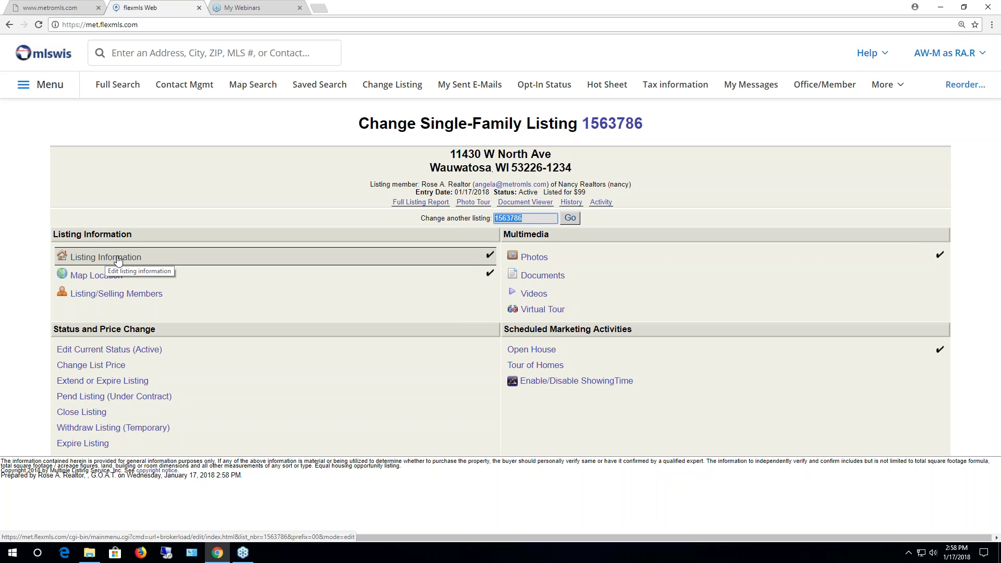
{"action": "left_click", "coordinate": [117, 256]}
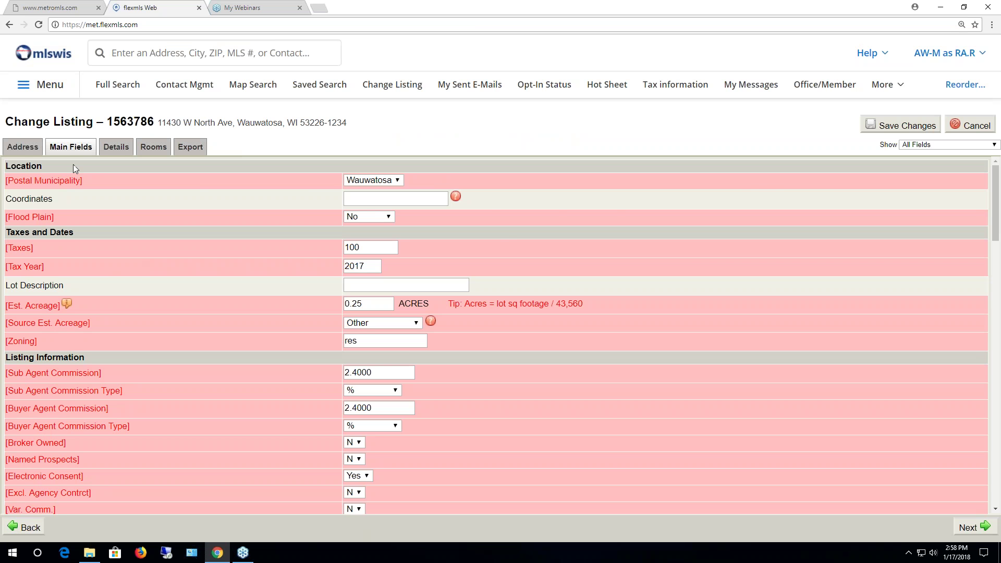
Review the Address, Main Fields, Details, Rooms and Export tabs of the listing information, then save
{"action": "left_click", "coordinate": [23, 149]}
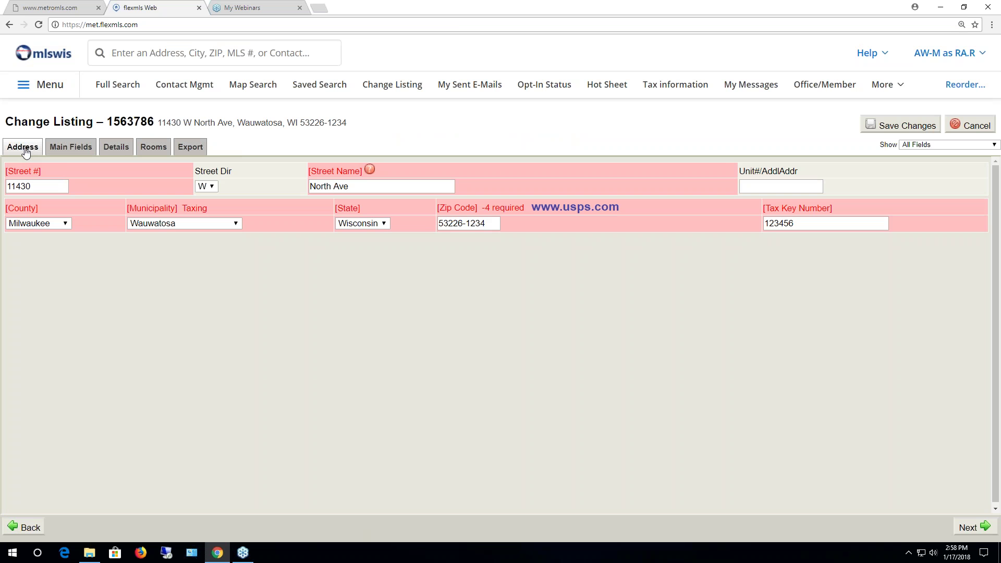
{"action": "left_click", "coordinate": [71, 151]}
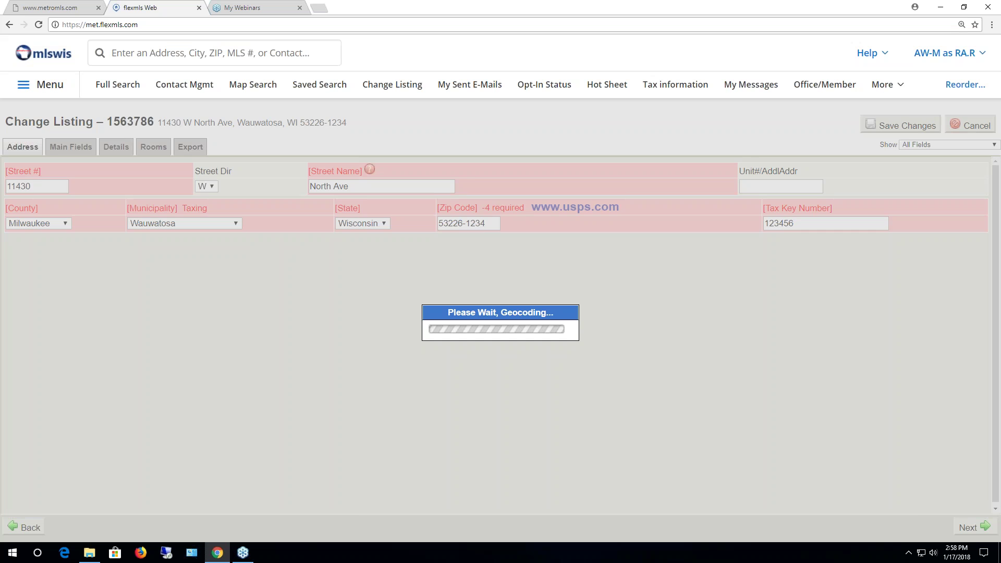
{"action": "left_click", "coordinate": [127, 151]}
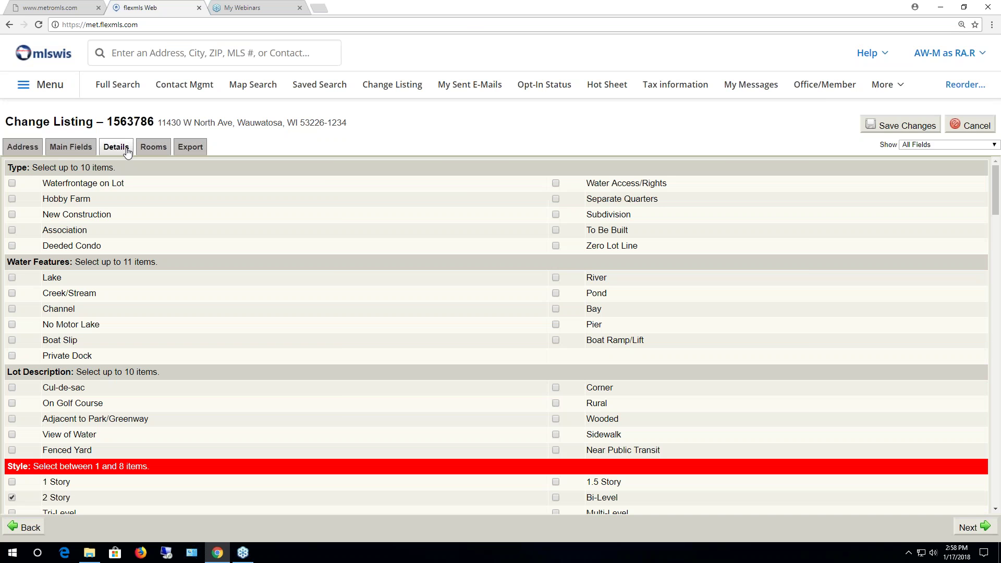
{"action": "left_click", "coordinate": [159, 151]}
{"action": "left_click", "coordinate": [183, 150]}
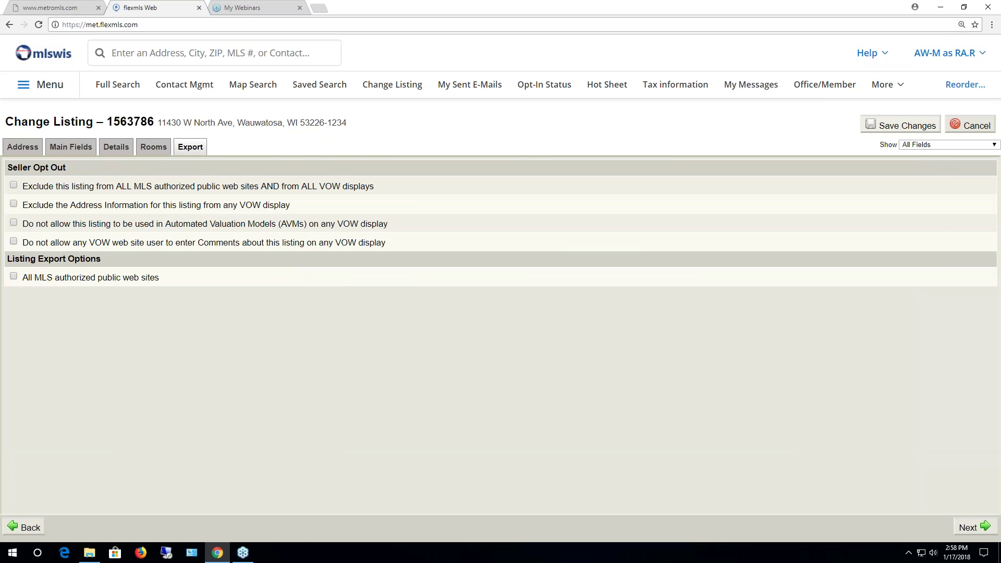
{"action": "left_click", "coordinate": [904, 129]}
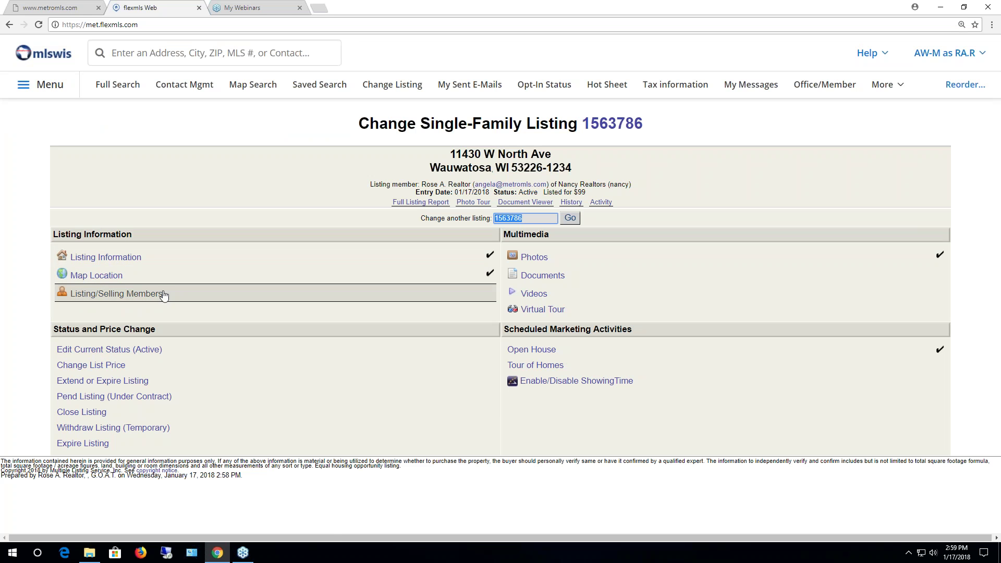
Drag the listing's map pin onto W North Ave by the property and use that location
{"action": "left_click", "coordinate": [96, 276]}
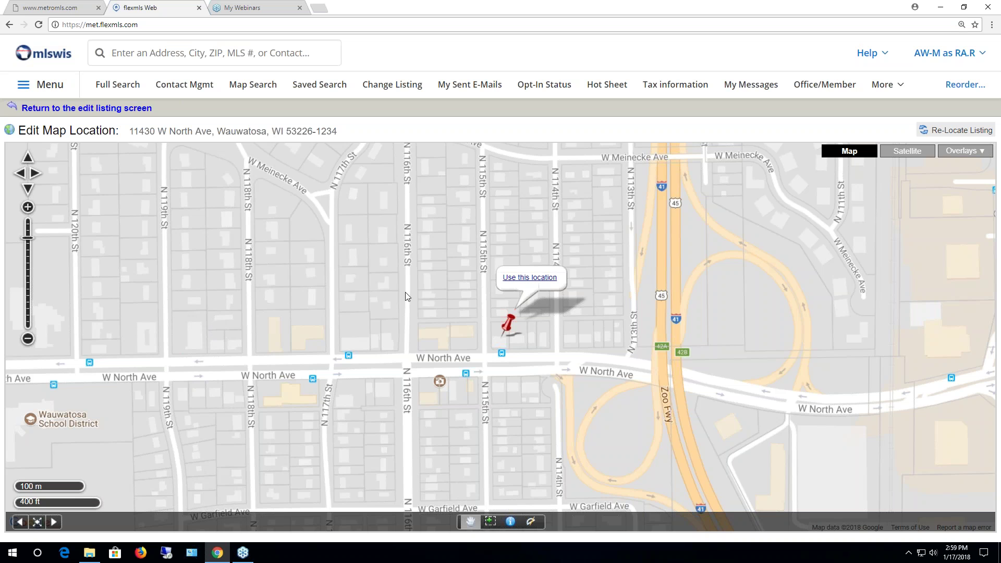
{"action": "mouse_move", "coordinate": [507, 326]}
{"action": "left_mouse_down"}
{"action": "mouse_move", "coordinate": [509, 367]}
{"action": "mouse_move", "coordinate": [503, 329]}
{"action": "left_mouse_up"}
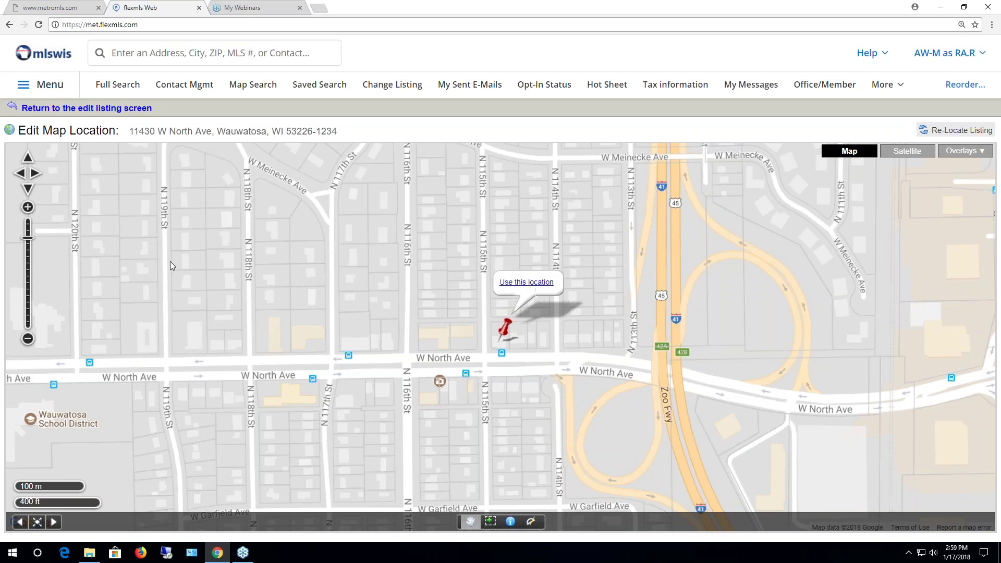
{"action": "left_click_drag", "start_coordinate": [170, 261], "coordinate": [361, 231]}
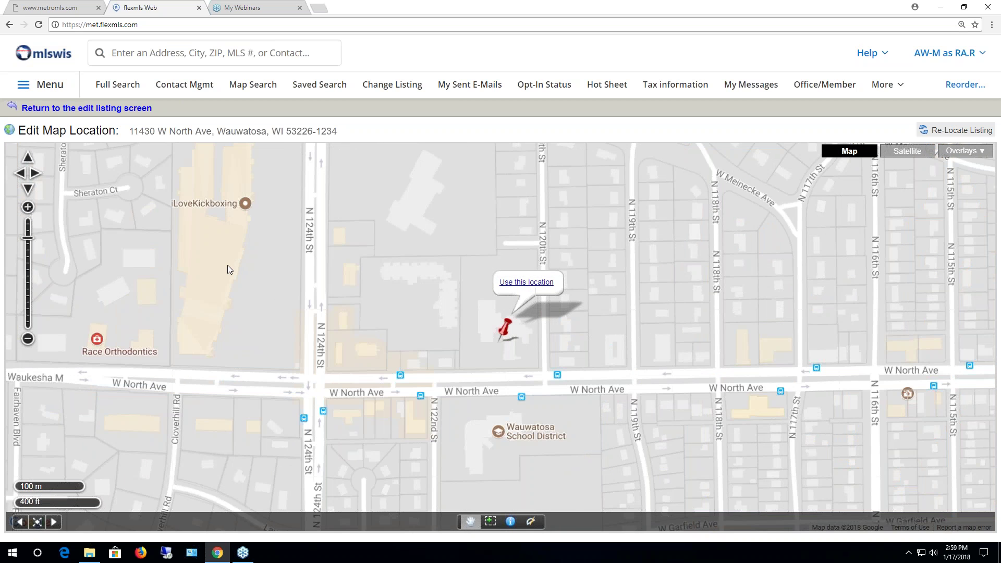
{"action": "left_click_drag", "start_coordinate": [613, 423], "coordinate": [315, 396]}
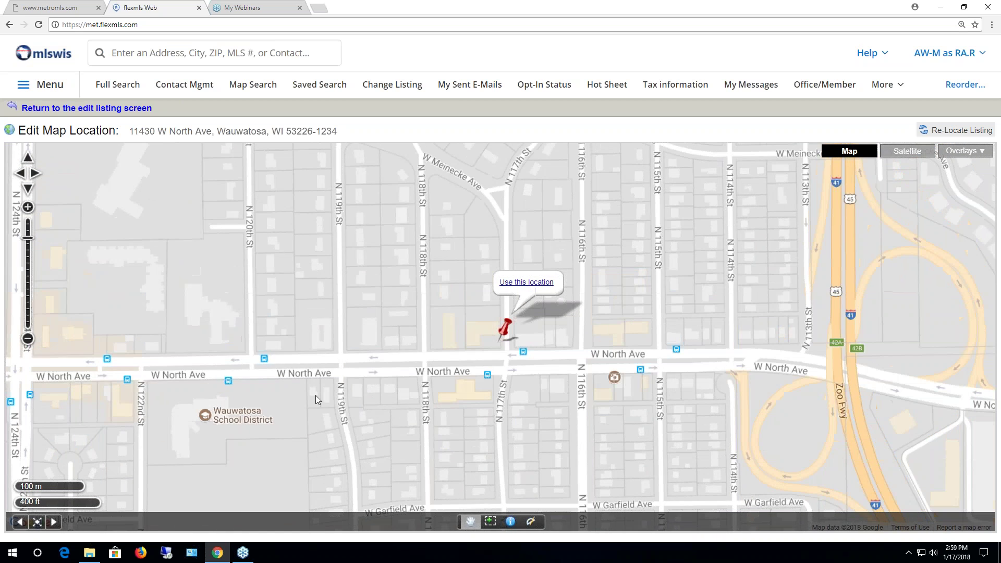
{"action": "left_click", "coordinate": [28, 339]}
{"action": "left_click", "coordinate": [28, 340]}
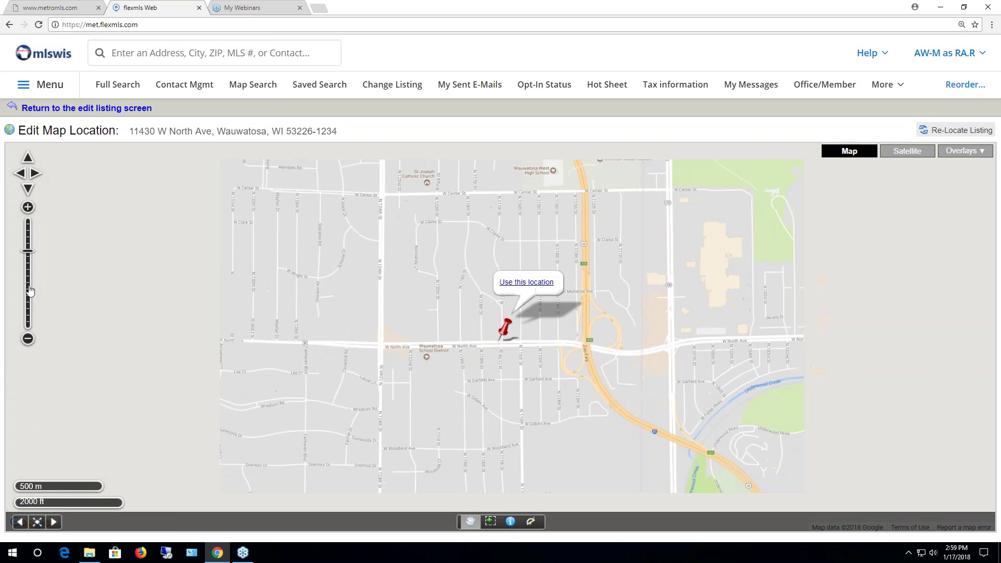
{"action": "left_click", "coordinate": [28, 208]}
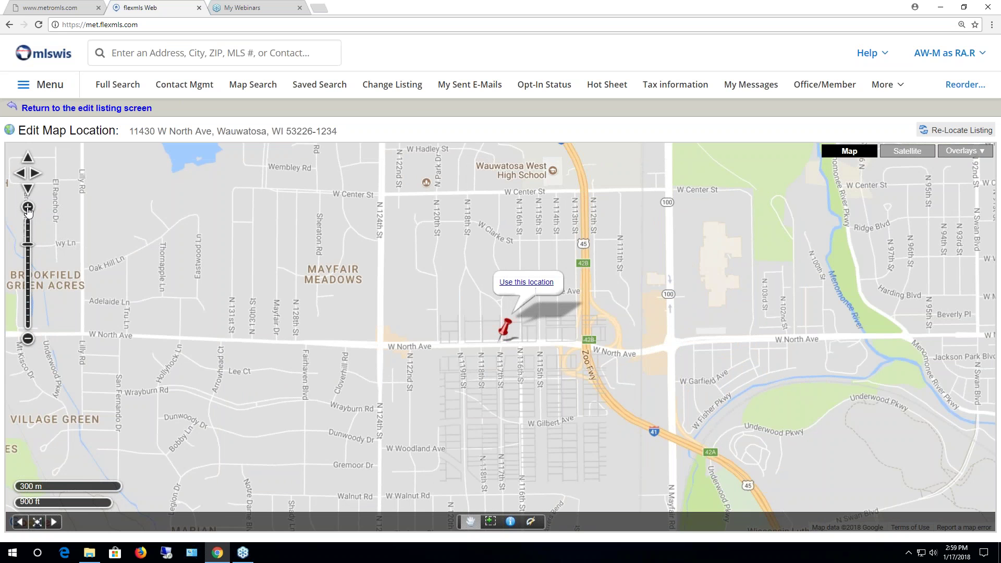
{"action": "left_click", "coordinate": [28, 208]}
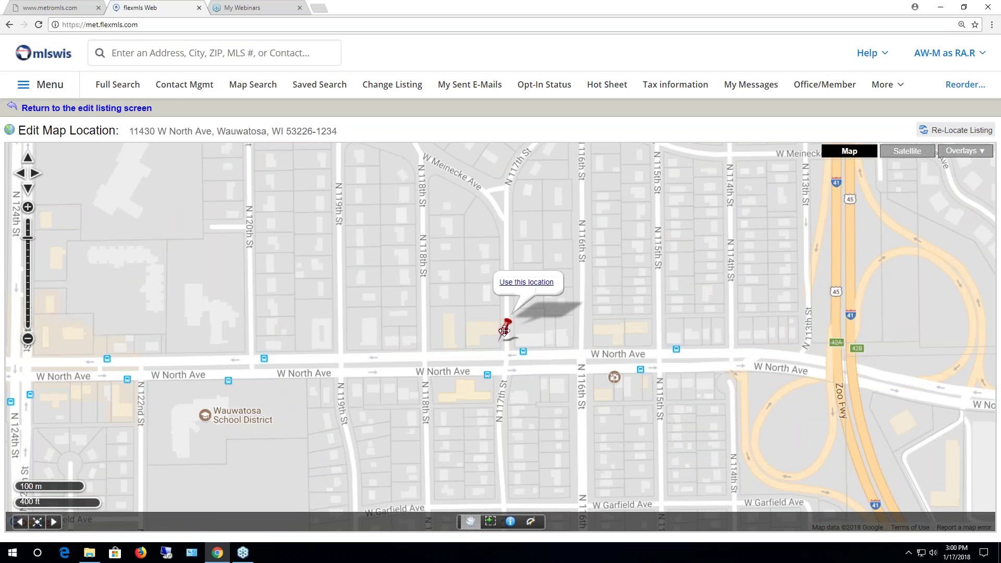
{"action": "left_click_drag", "start_coordinate": [505, 327], "coordinate": [613, 323]}
{"action": "left_click", "coordinate": [642, 275]}
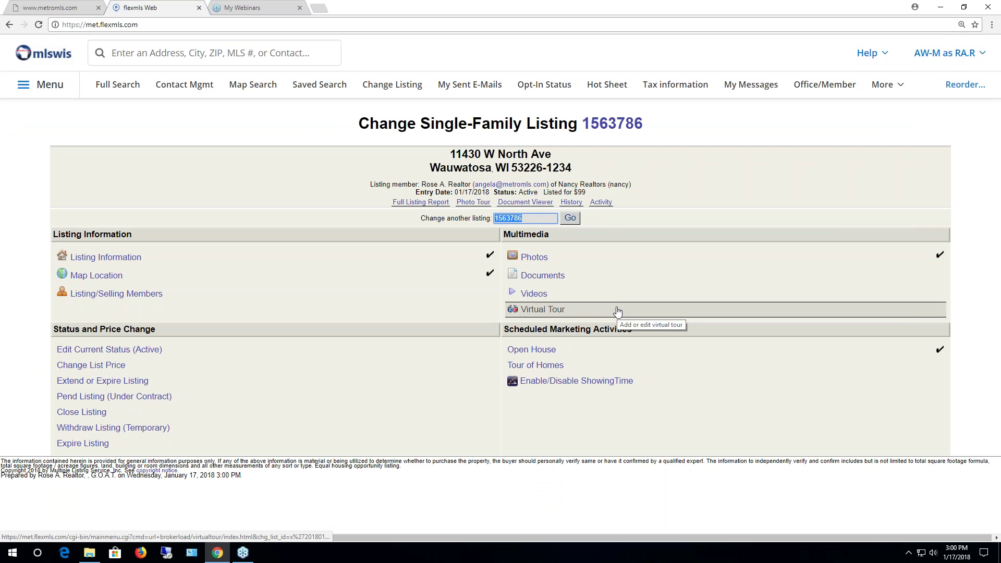
Glance at the Listing/Selling Members page, then start editing the current Active status
{"action": "left_click", "coordinate": [118, 295]}
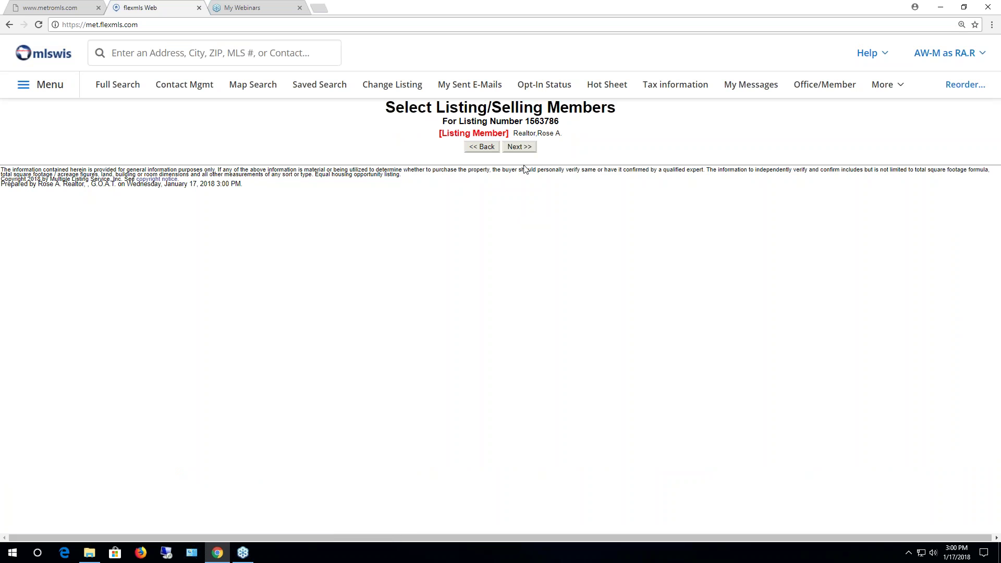
{"action": "left_click", "coordinate": [481, 148]}
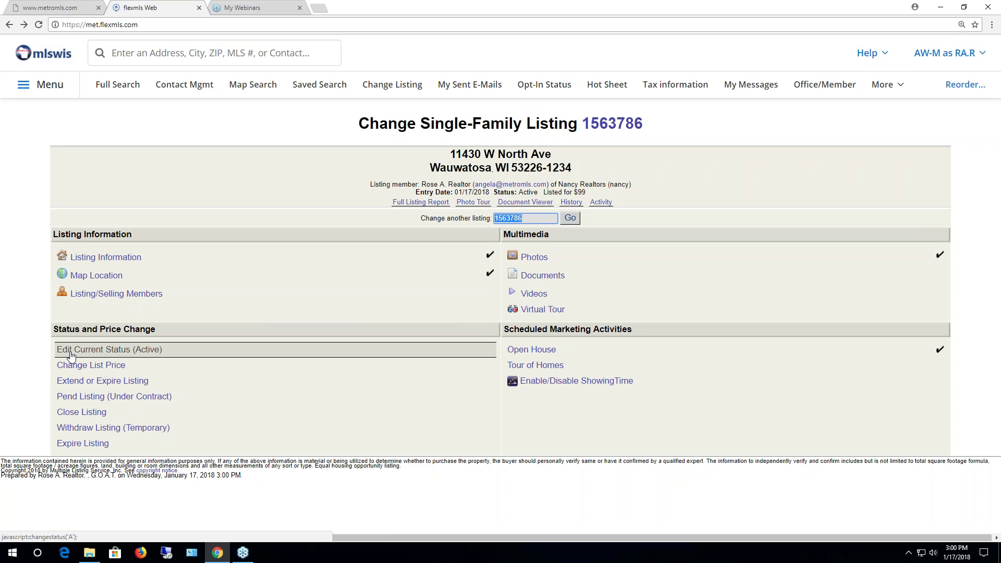
{"action": "left_click", "coordinate": [107, 352]}
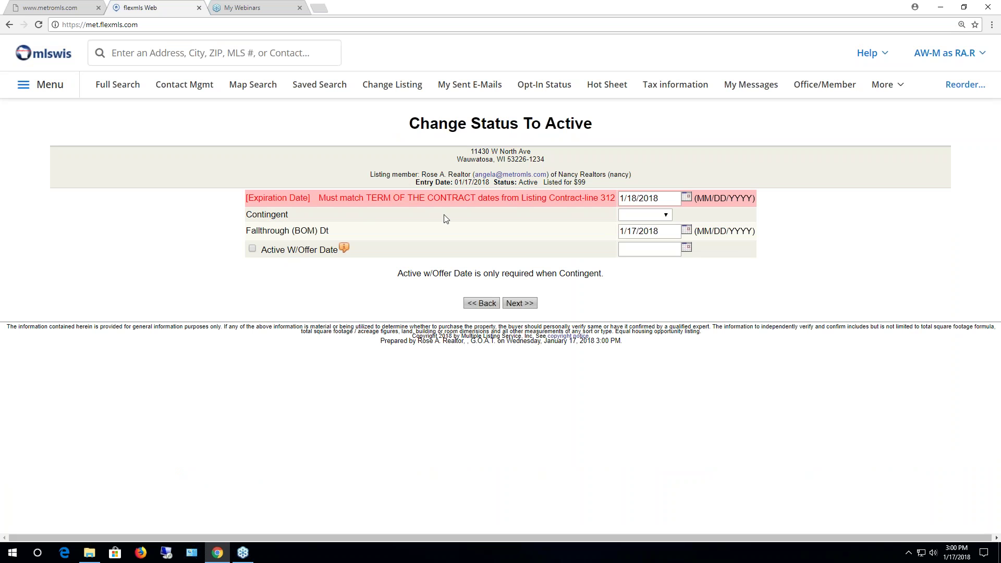
Set Contingent to With Offer with an Active W/Offer Date of 01/17/2018 and save
{"action": "left_click", "coordinate": [670, 216]}
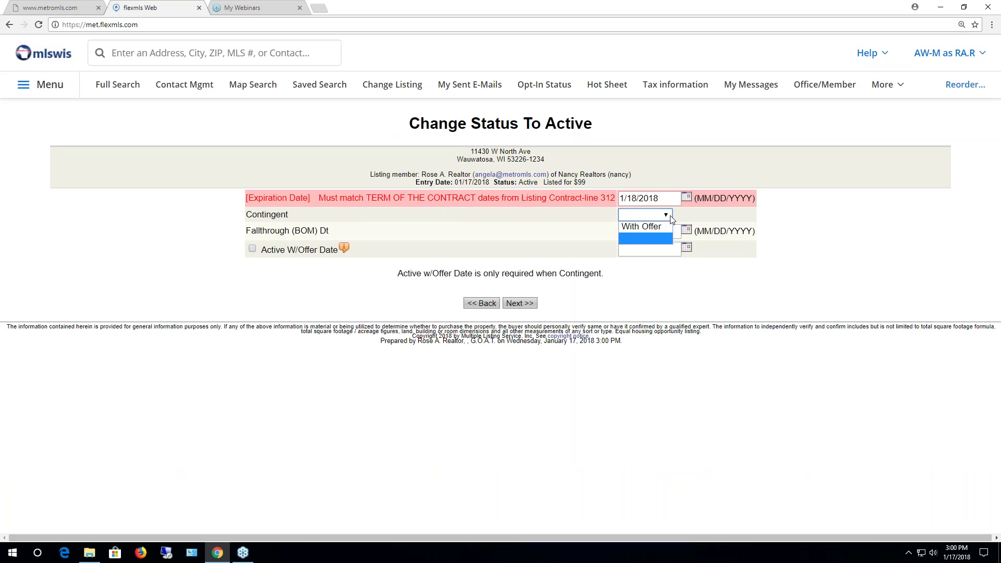
{"action": "left_click", "coordinate": [658, 228]}
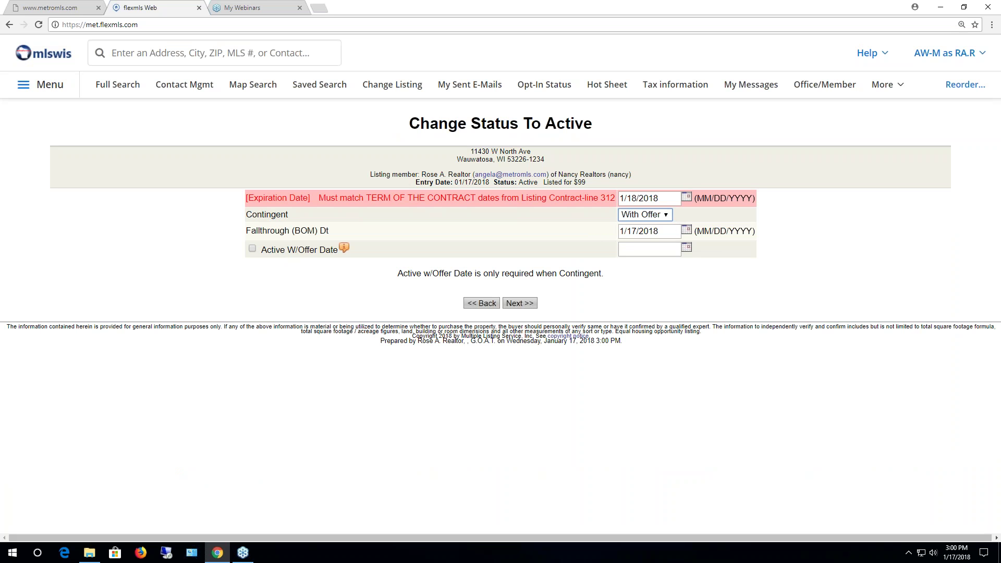
{"action": "left_click", "coordinate": [252, 249]}
{"action": "left_click", "coordinate": [686, 247]}
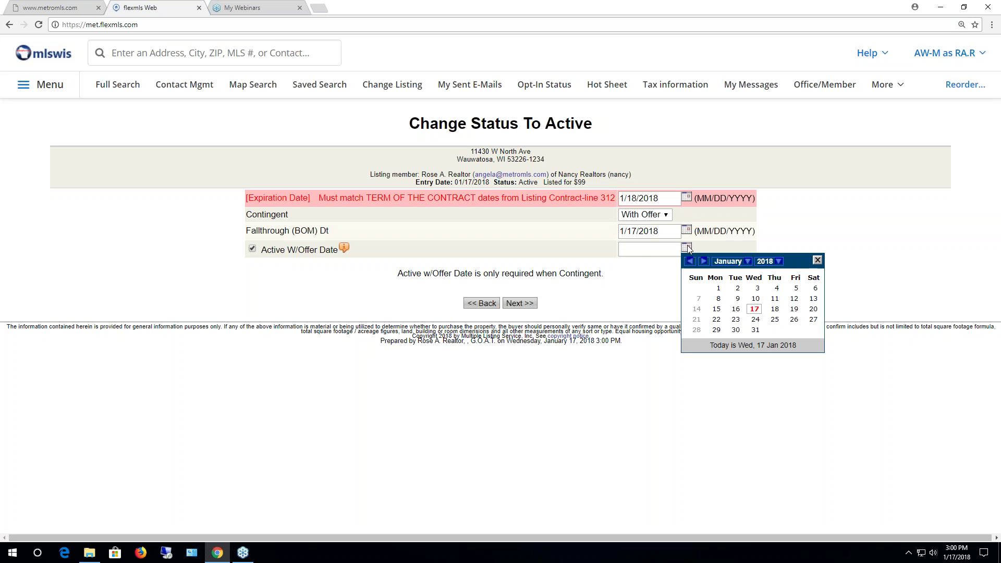
{"action": "left_click", "coordinate": [754, 309]}
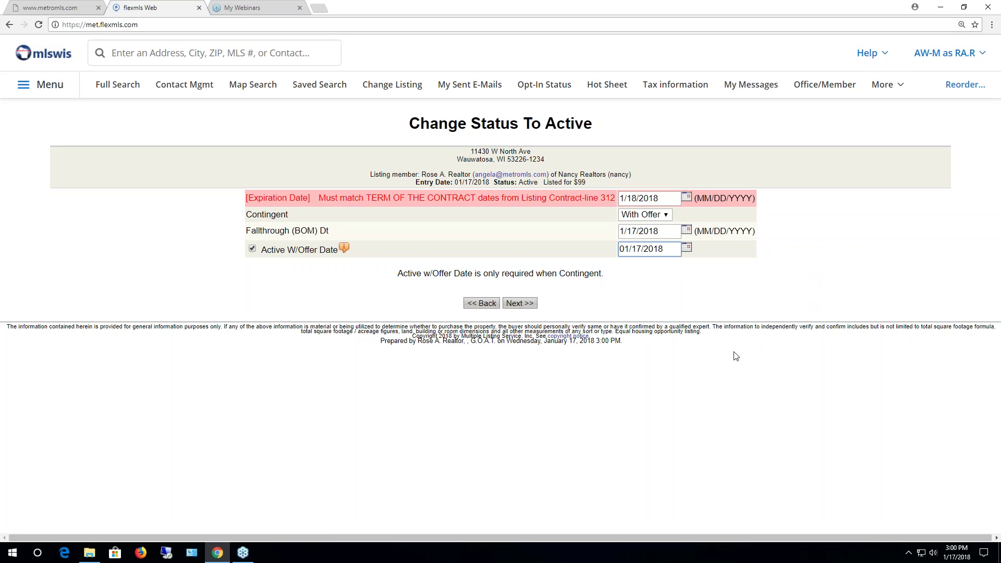
{"action": "left_click", "coordinate": [519, 302]}
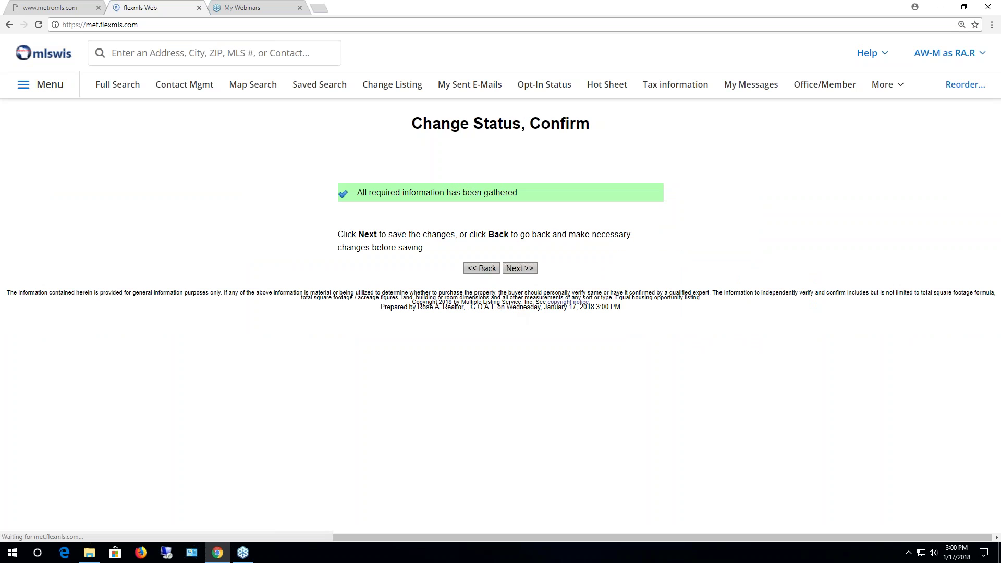
{"action": "left_click", "coordinate": [519, 267]}
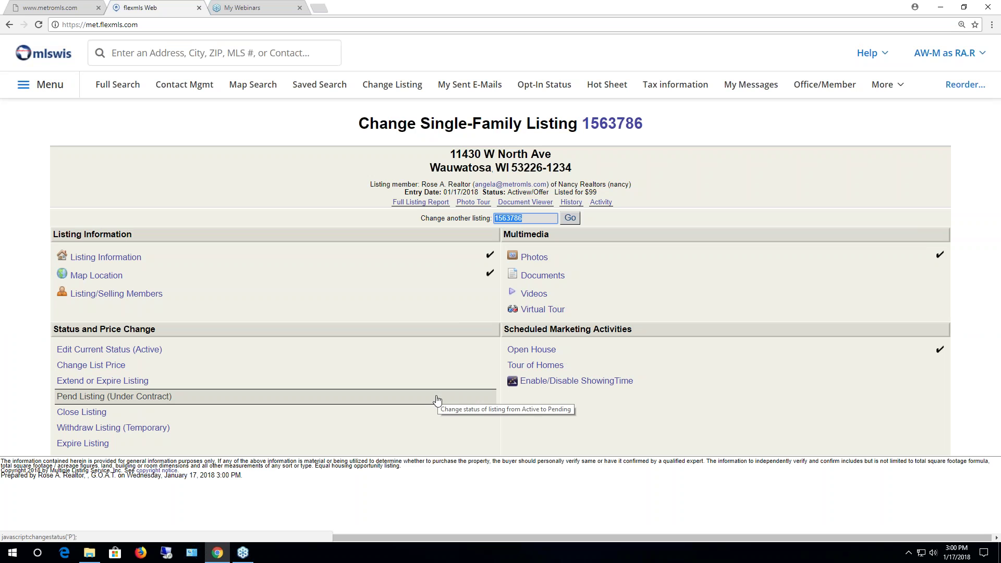
Clear the contingency and offer date so the listing is plain Active, and begin a list price change
{"action": "left_click", "coordinate": [131, 350]}
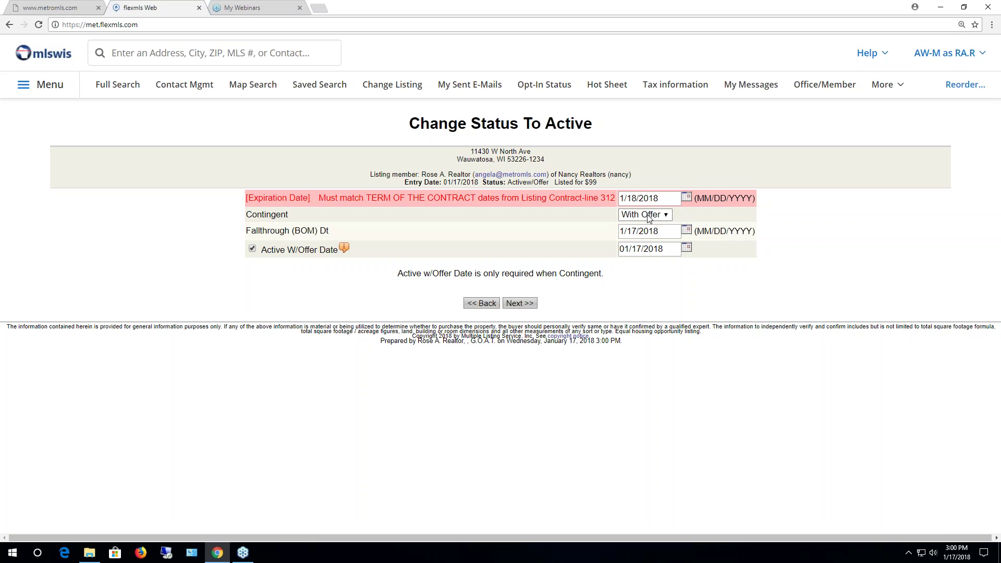
{"action": "left_click", "coordinate": [667, 216]}
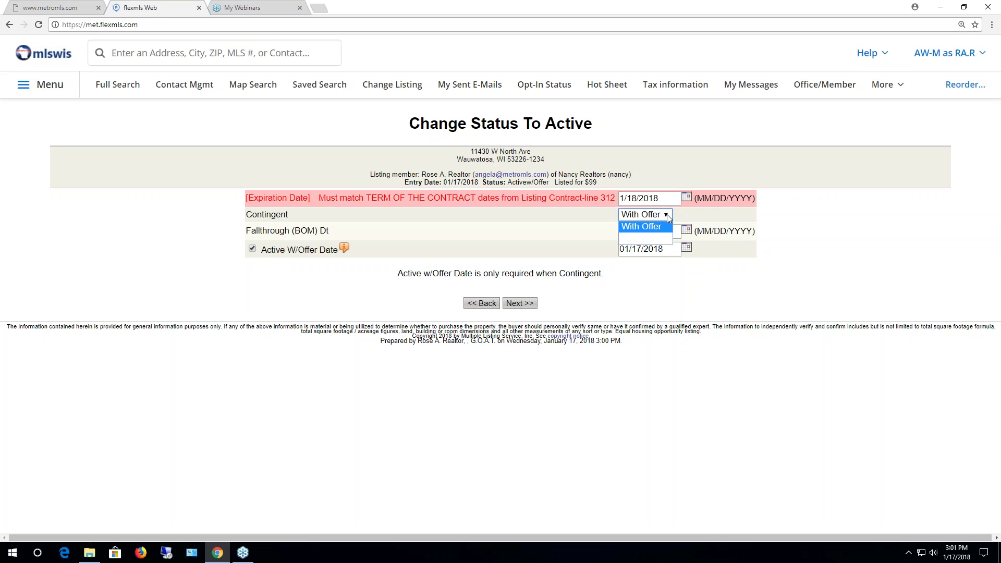
{"action": "left_click", "coordinate": [641, 237]}
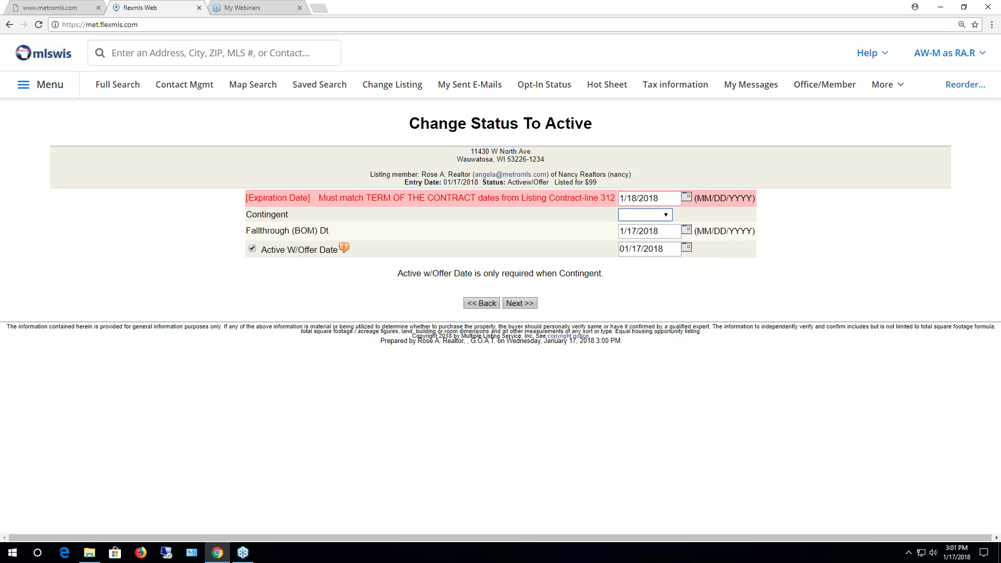
{"action": "left_click", "coordinate": [253, 249]}
{"action": "left_click", "coordinate": [527, 304]}
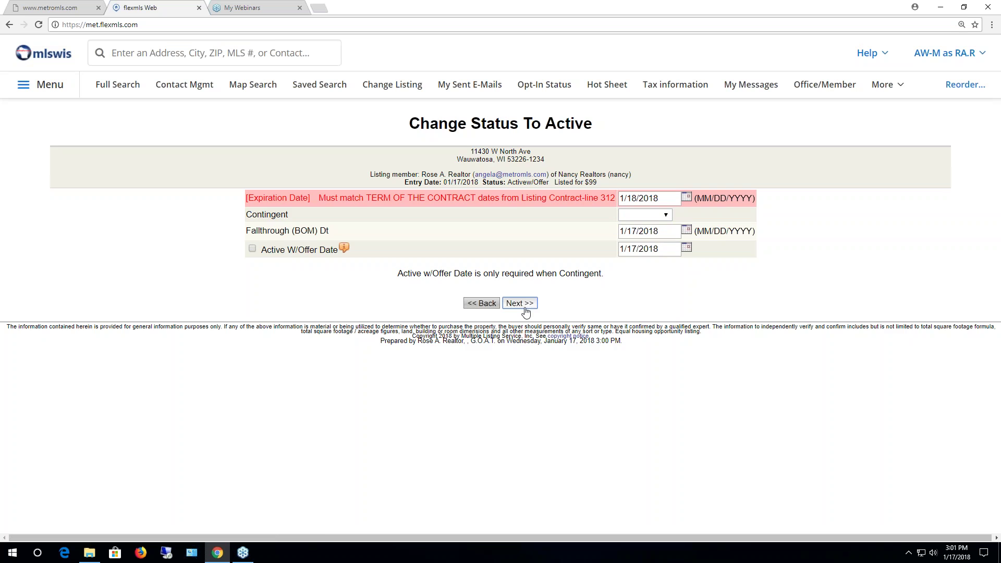
{"action": "left_click", "coordinate": [520, 269]}
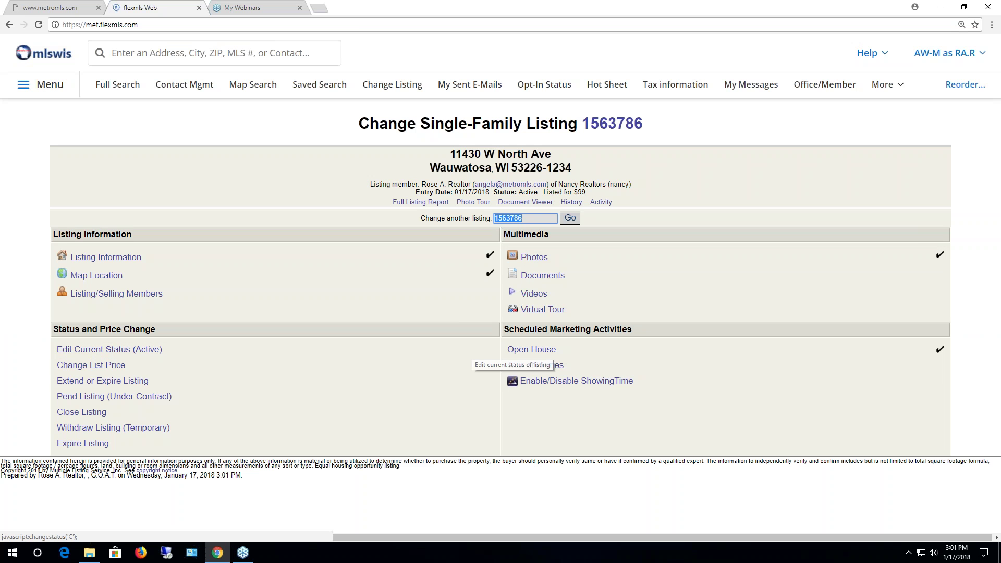
{"action": "left_click", "coordinate": [116, 366]}
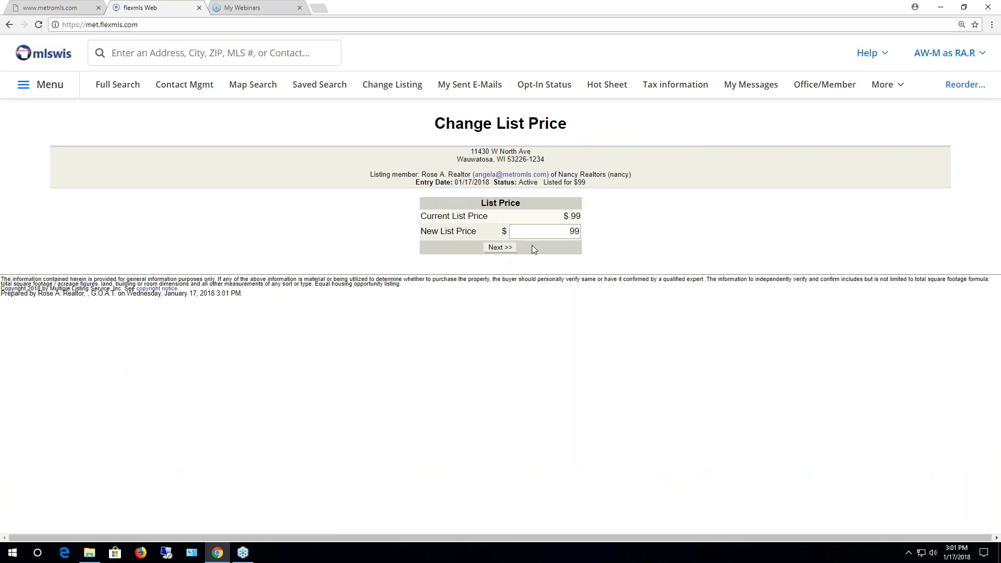
{"action": "left_click", "coordinate": [578, 234]}
Save the new $98 list price and resubmit the 1/18/2018 expiration date unchanged
{"action": "type", "text": "8"}
{"action": "left_click", "coordinate": [496, 247]}
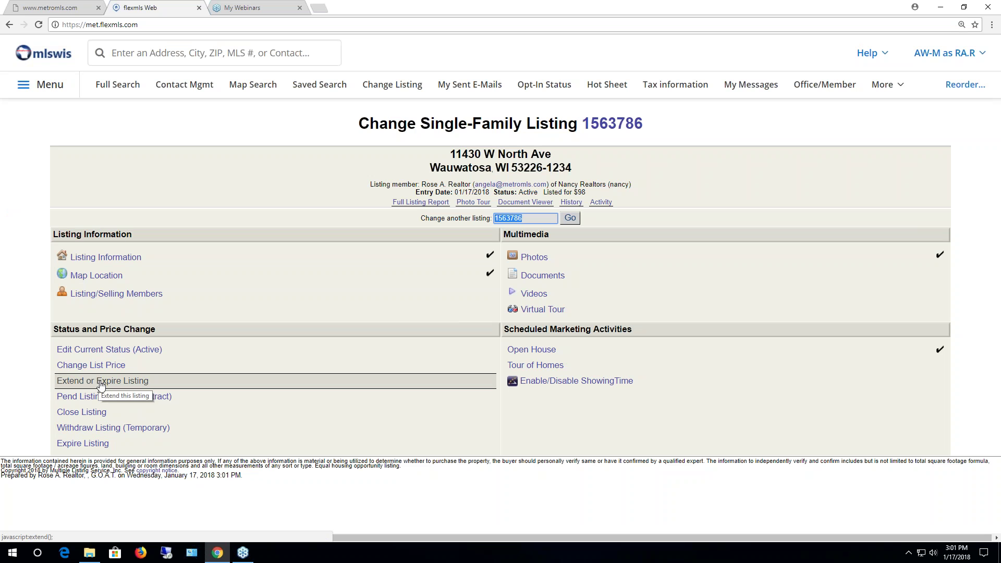
{"action": "left_click", "coordinate": [100, 385]}
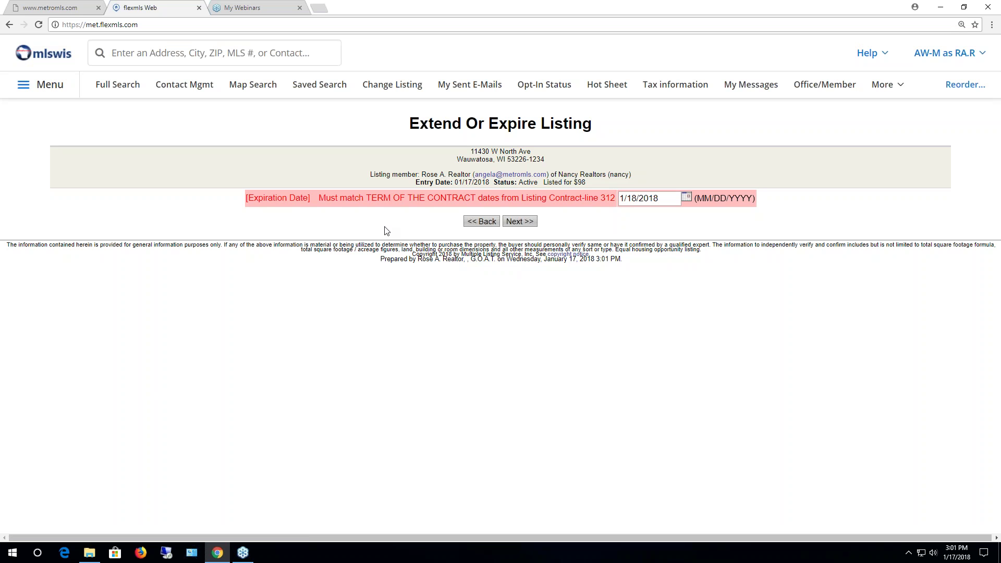
{"action": "left_click", "coordinate": [520, 221]}
{"action": "left_click", "coordinate": [520, 242]}
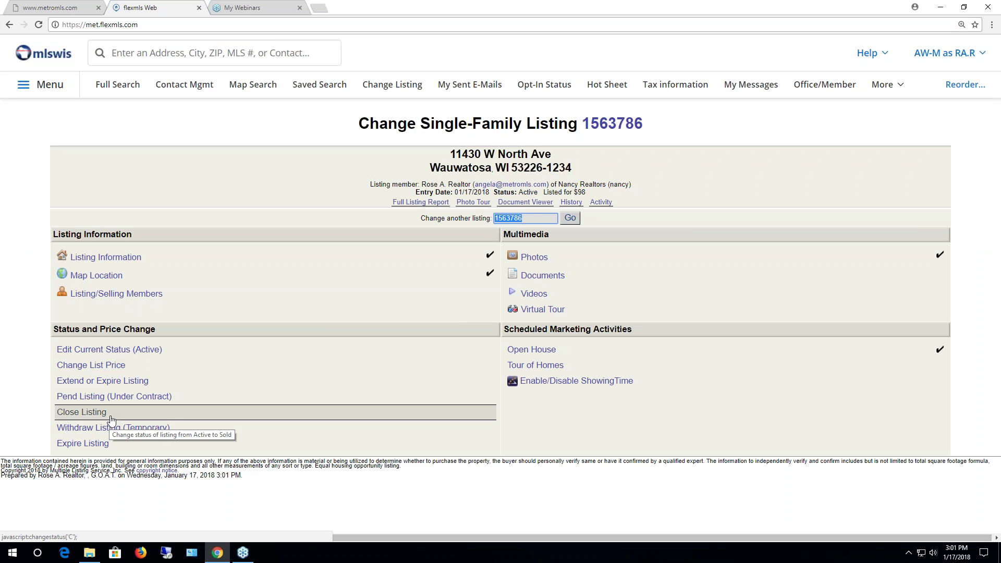
Pend the listing as Under Contract with a pending date of 01/17/2018
{"action": "left_click", "coordinate": [85, 400]}
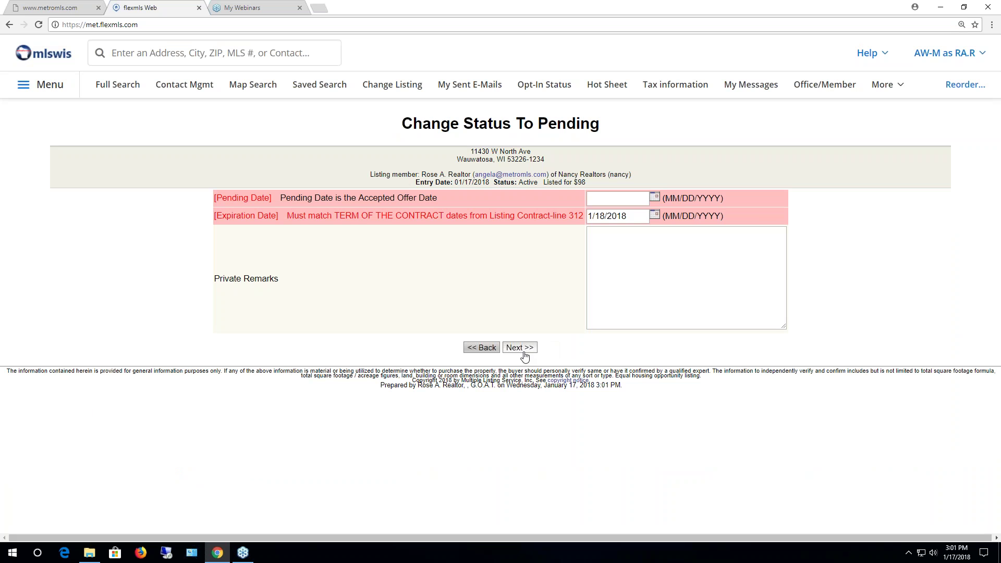
{"action": "left_click", "coordinate": [656, 200]}
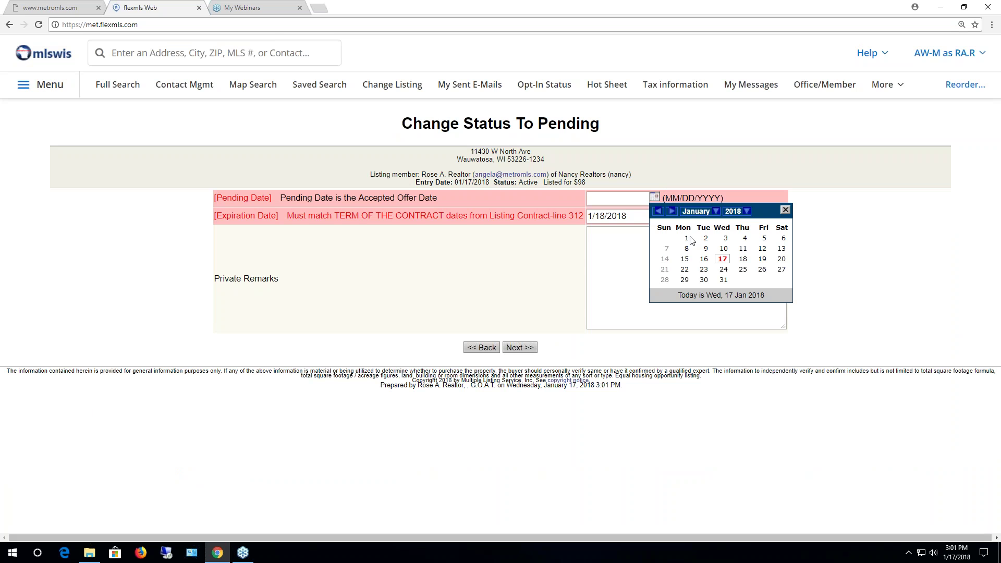
{"action": "left_click", "coordinate": [724, 258]}
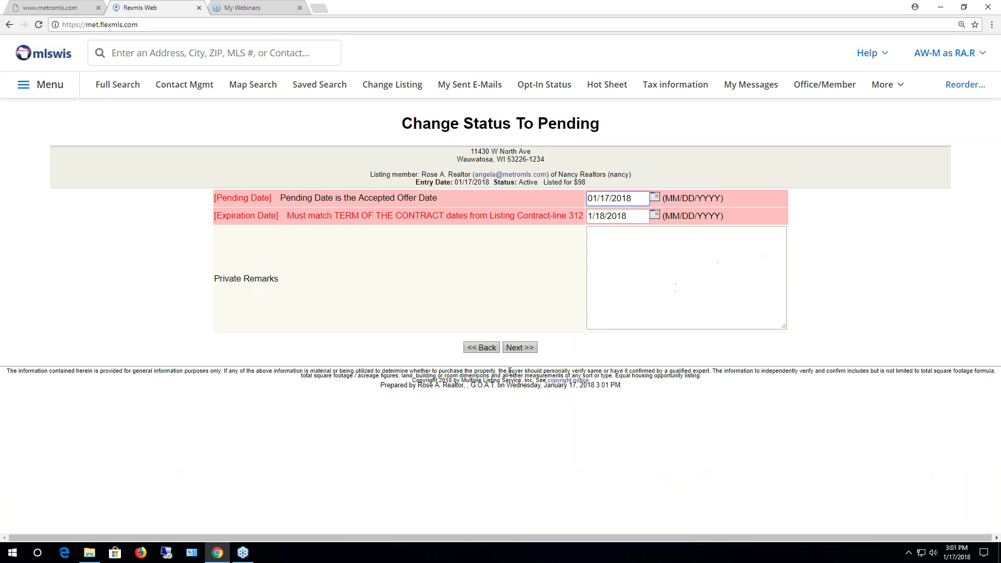
{"action": "left_click", "coordinate": [520, 347]}
{"action": "left_click", "coordinate": [519, 269]}
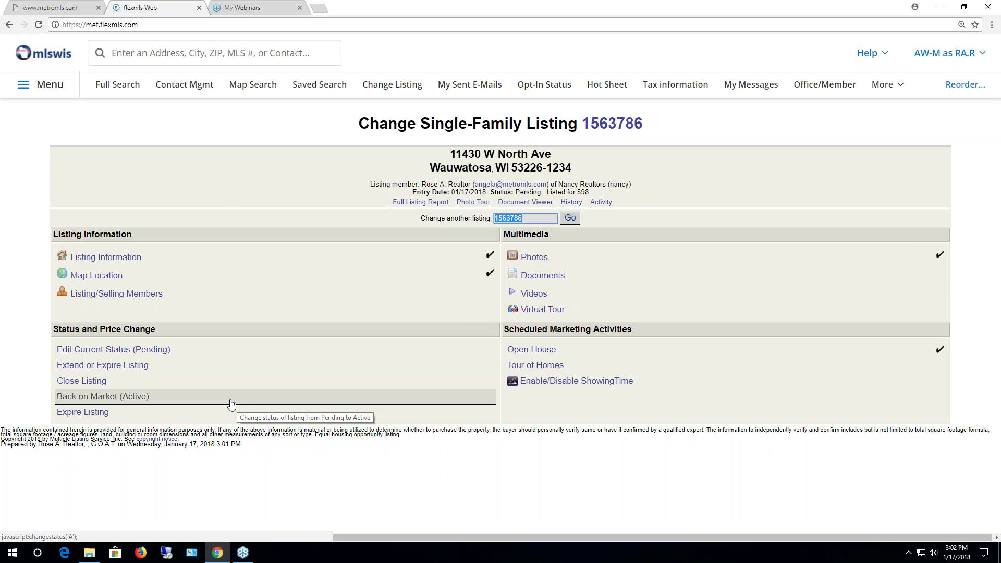
Put the pending listing back on the market with Active status
{"action": "left_click", "coordinate": [231, 401]}
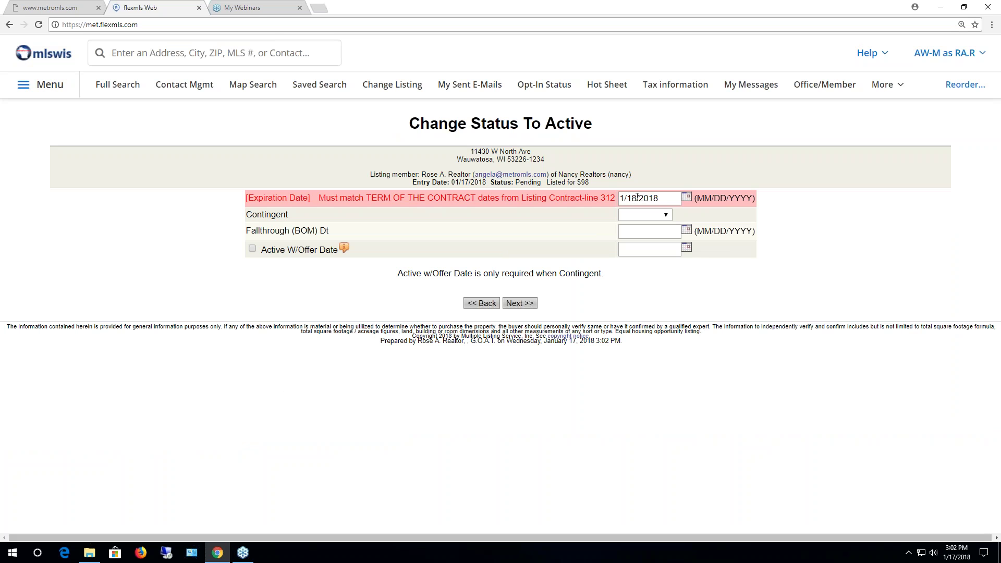
{"action": "left_click", "coordinate": [519, 304]}
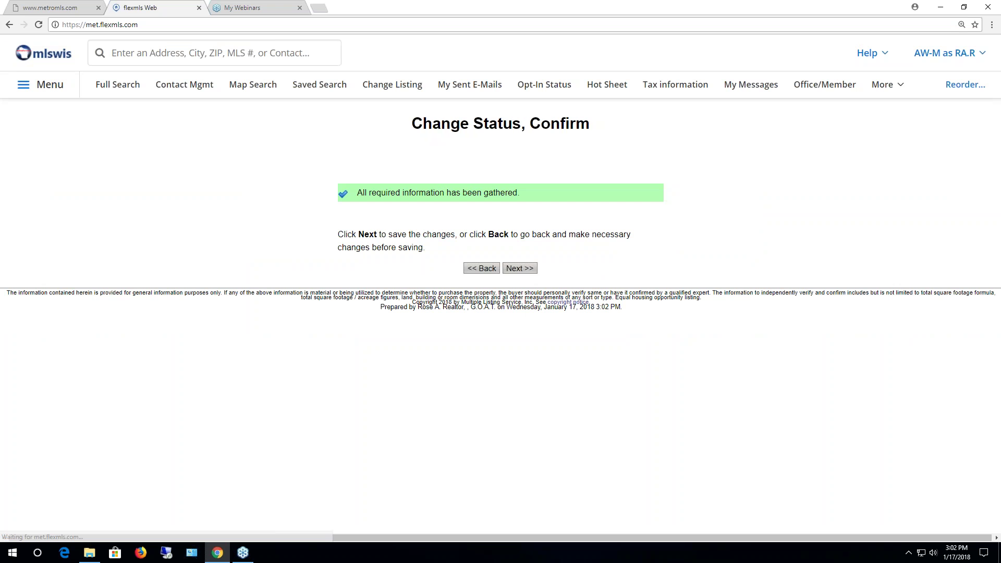
{"action": "left_click", "coordinate": [519, 268]}
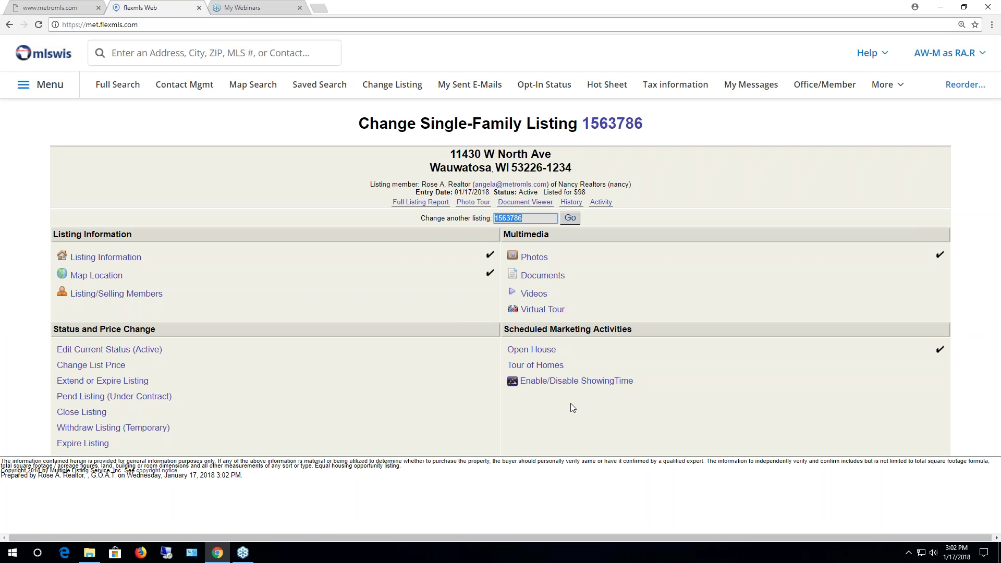
{"action": "left_click", "coordinate": [107, 415]}
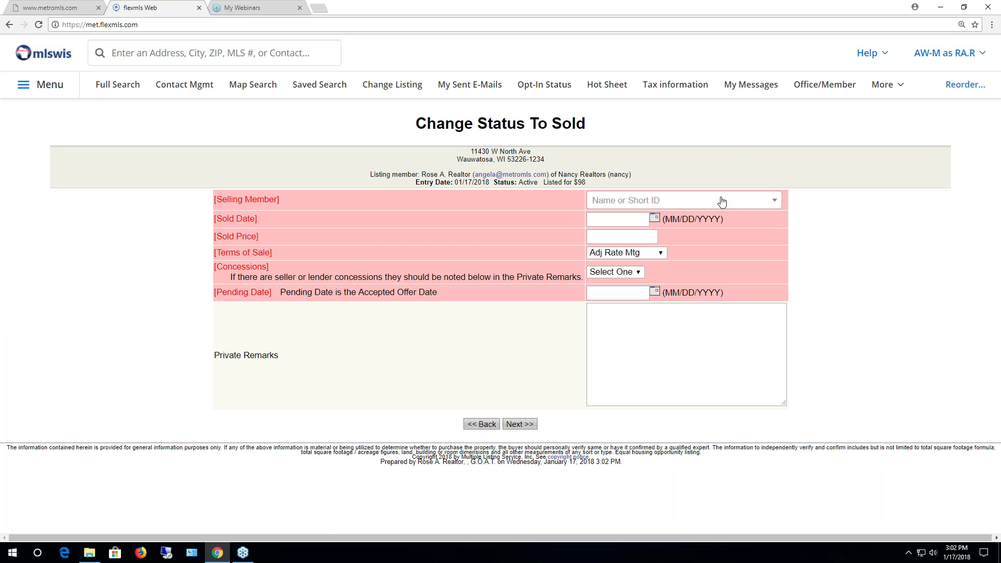
{"action": "left_click", "coordinate": [718, 205]}
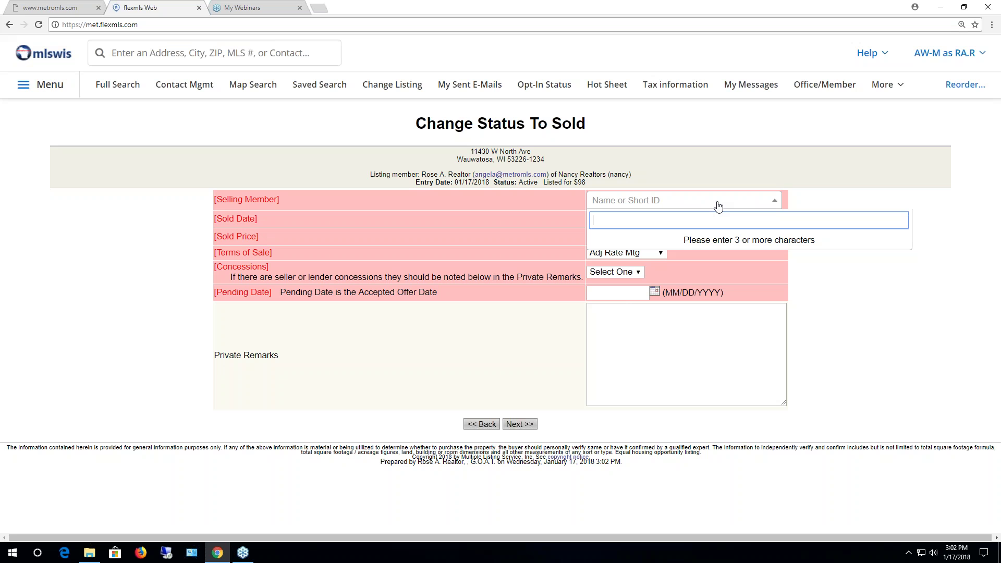
{"action": "type", "text": "morr"}
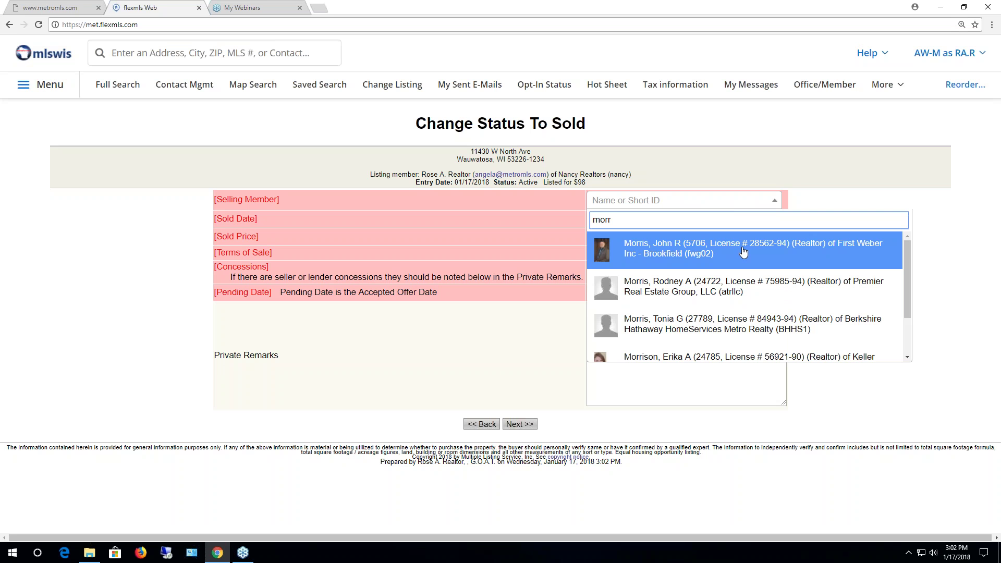
{"action": "scroll", "coordinate": [909, 276], "scroll_direction": "down", "scroll_amount": 1}
{"action": "scroll", "coordinate": [909, 281], "scroll_direction": "down", "scroll_amount": 1}
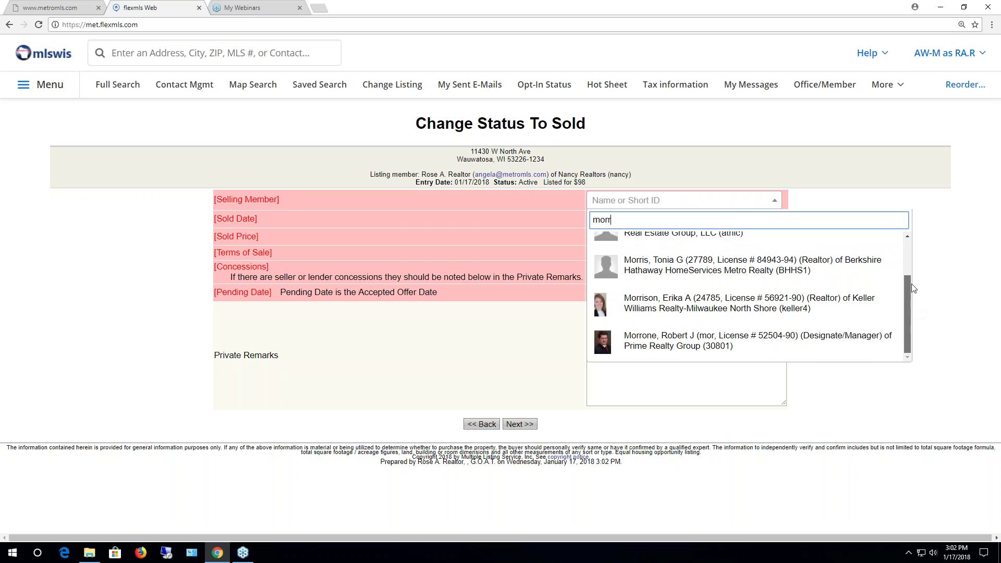
{"action": "scroll", "coordinate": [912, 286], "scroll_direction": "up", "scroll_amount": 2}
{"action": "left_click", "coordinate": [814, 250]}
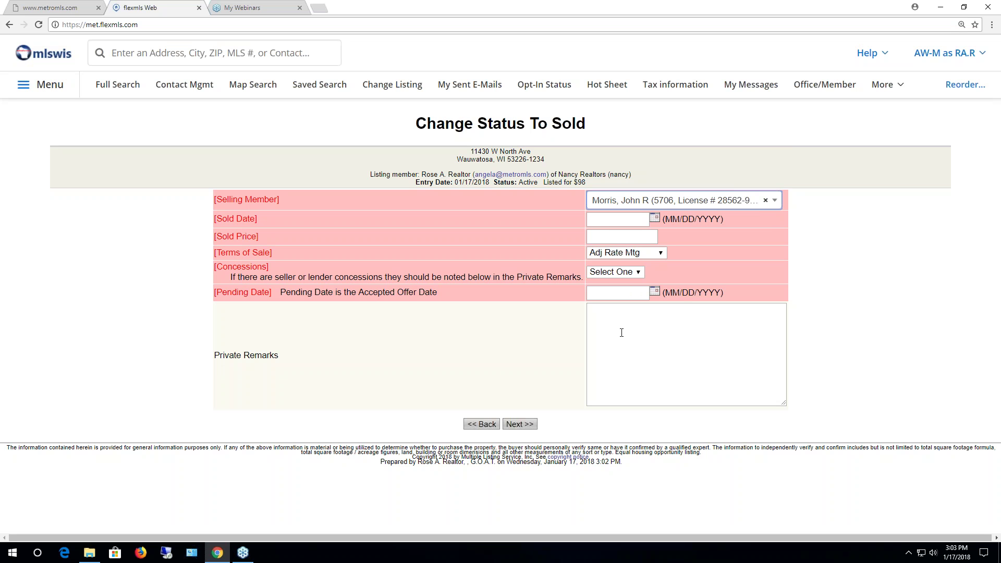
{"action": "left_click", "coordinate": [641, 272]}
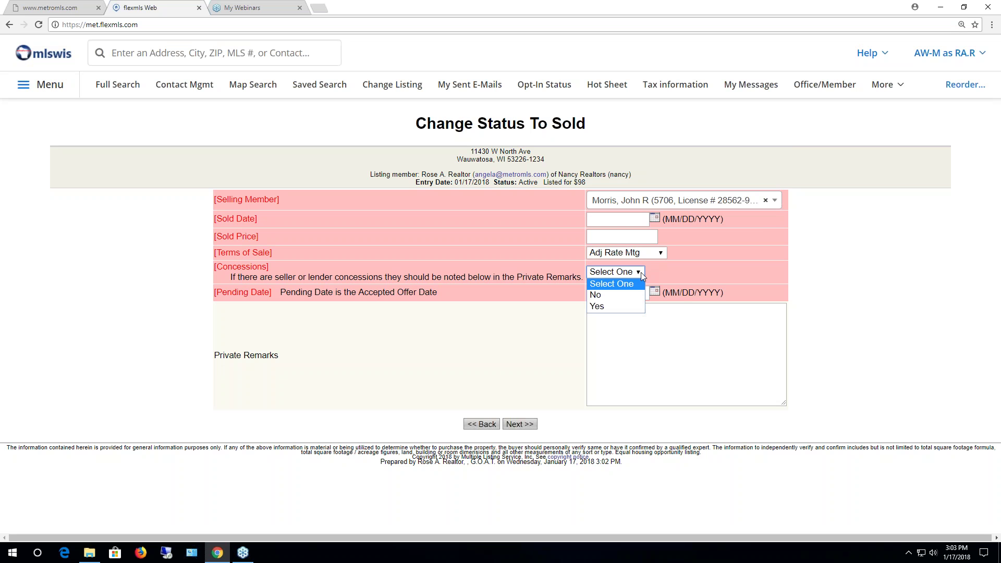
{"action": "left_click", "coordinate": [641, 272]}
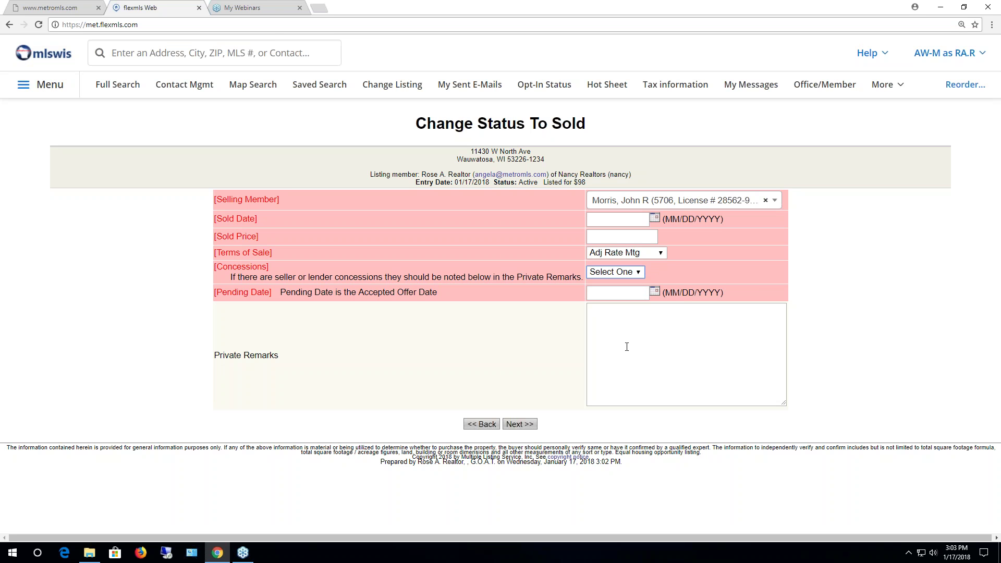
{"action": "left_click", "coordinate": [490, 424]}
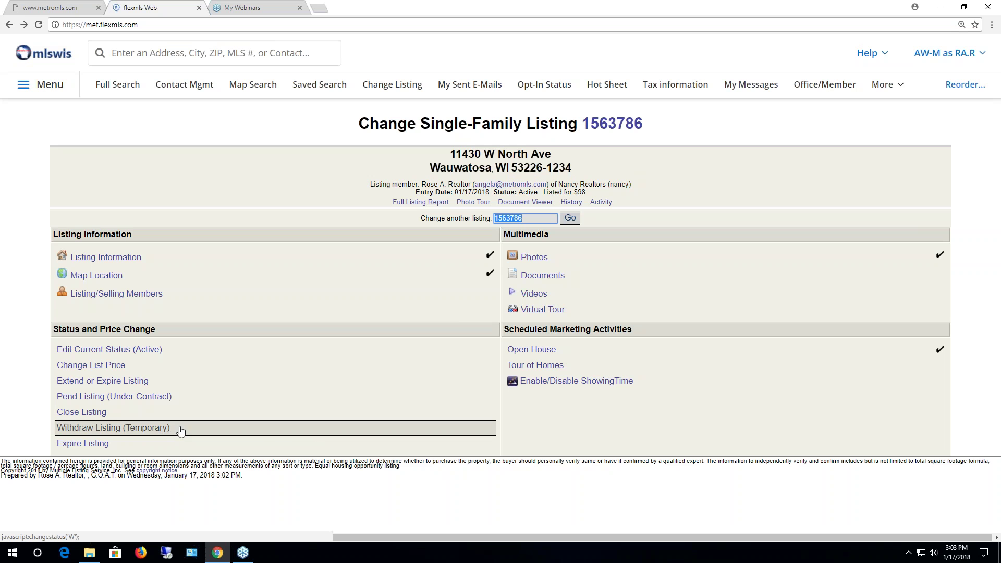
Temporarily withdraw the listing with a withdrawal date of 01/17/2018
{"action": "left_click", "coordinate": [154, 429]}
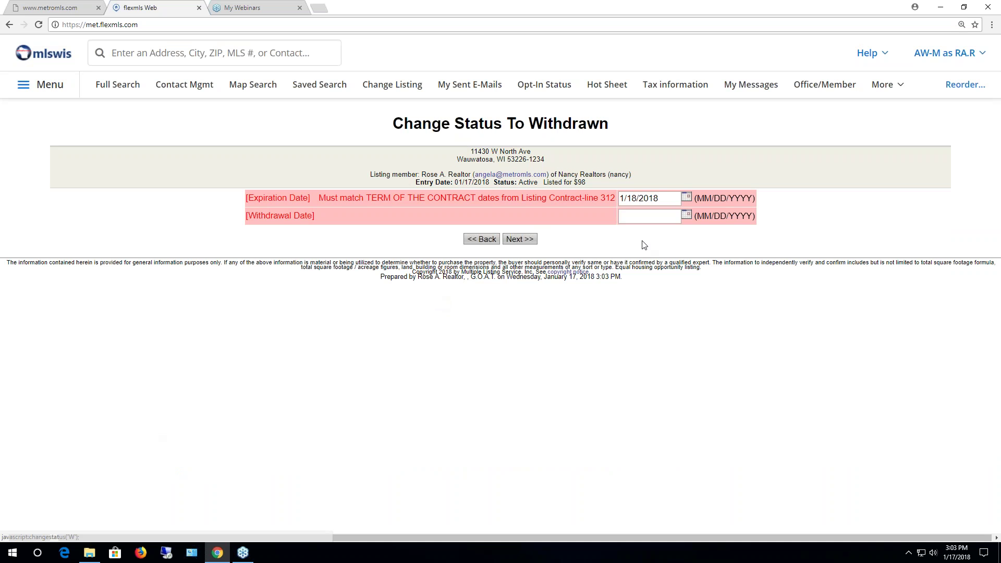
{"action": "left_click", "coordinate": [686, 215]}
{"action": "left_click", "coordinate": [752, 275]}
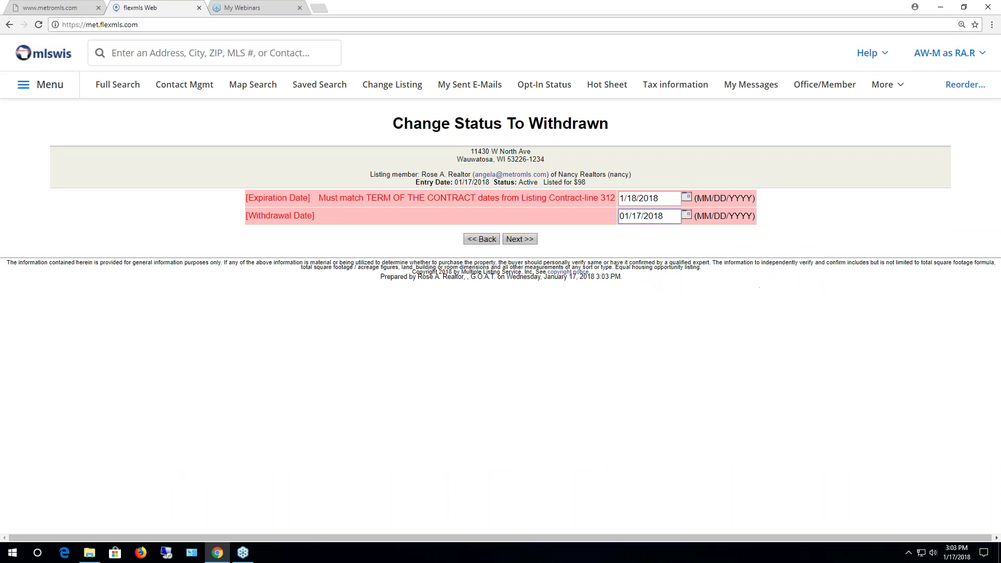
{"action": "left_click", "coordinate": [526, 239]}
{"action": "left_click", "coordinate": [524, 268]}
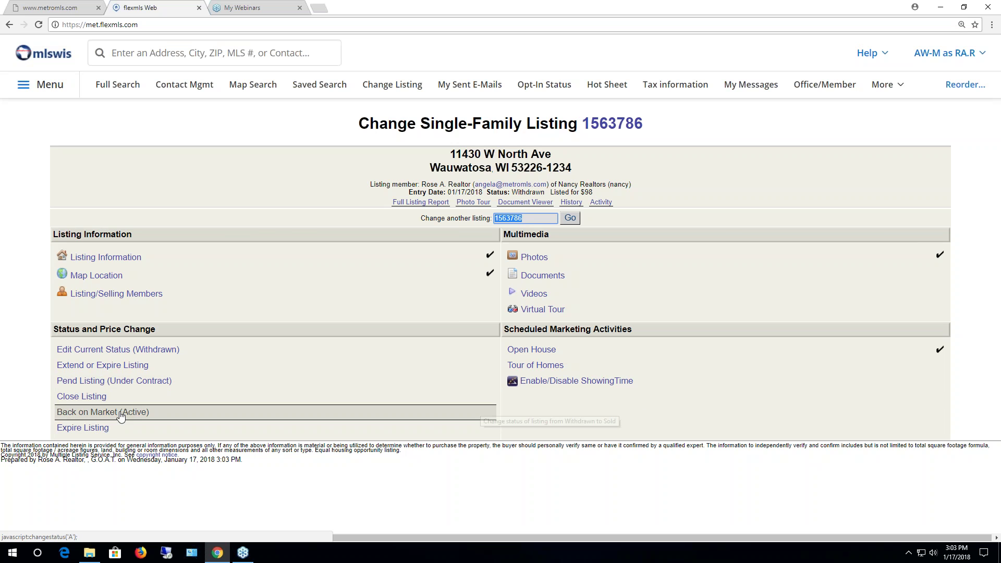
Return the withdrawn listing to Active, keeping its expiration date
{"action": "left_click", "coordinate": [131, 415]}
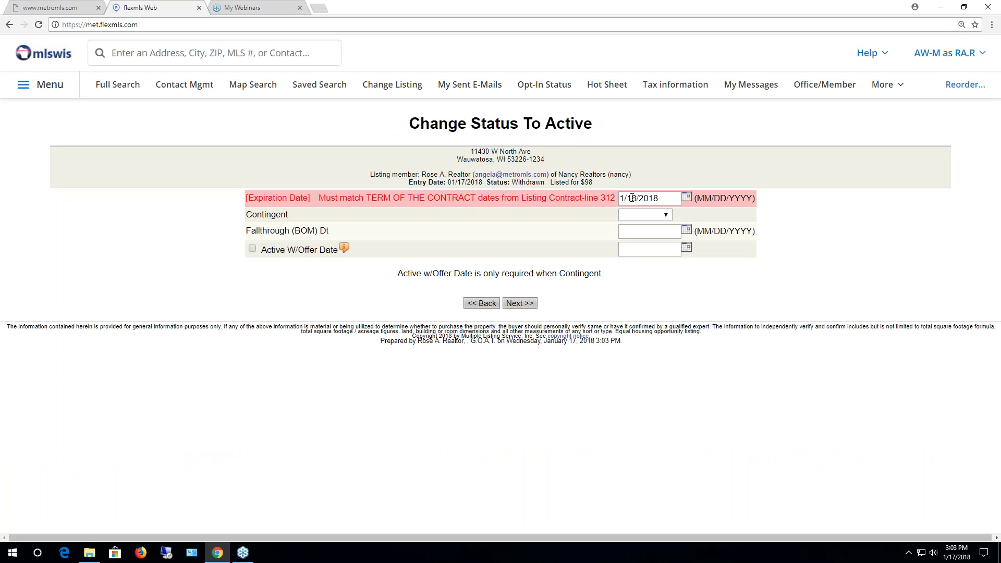
{"action": "left_click", "coordinate": [521, 303]}
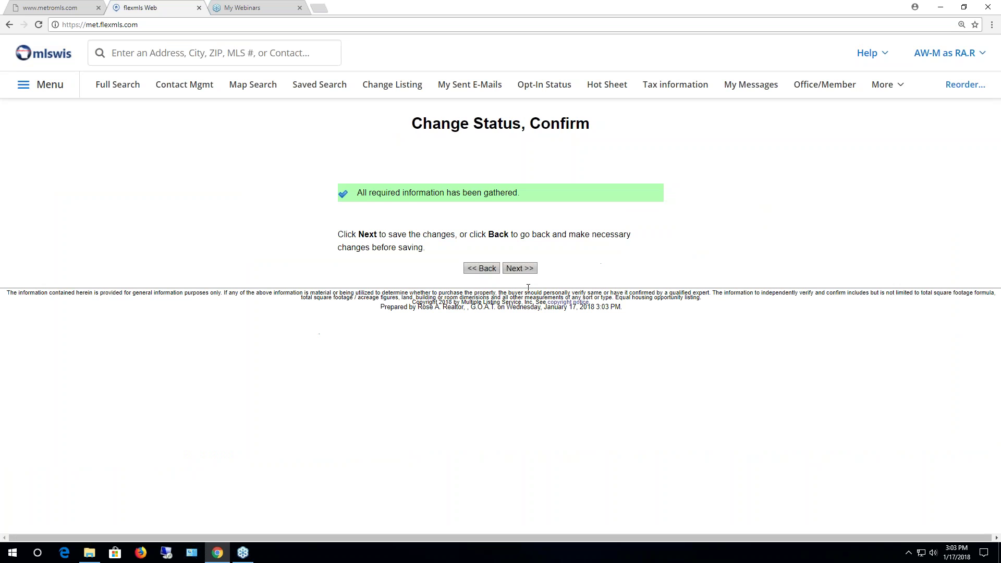
{"action": "left_click", "coordinate": [524, 268]}
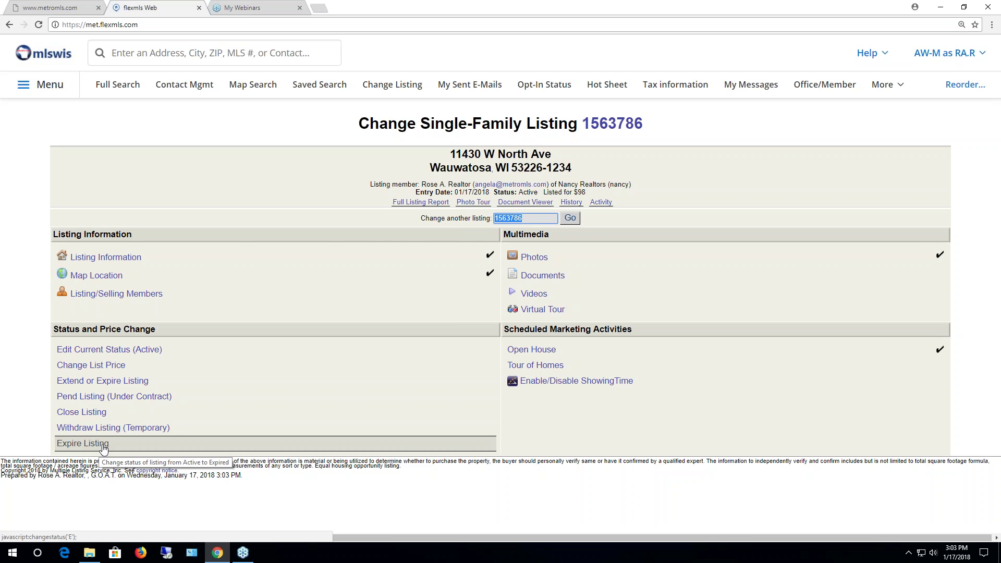
{"action": "left_click", "coordinate": [104, 448]}
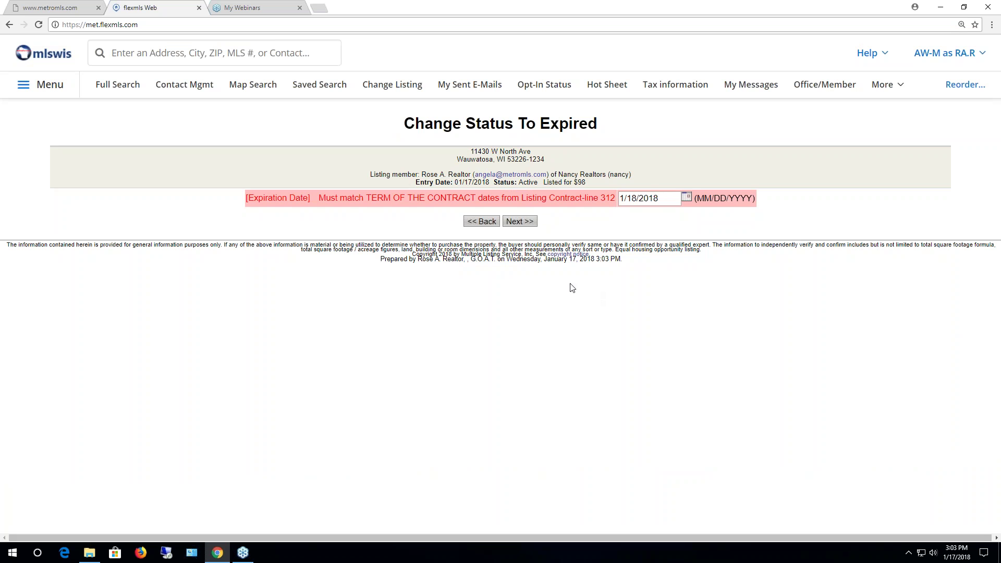
{"action": "left_click", "coordinate": [480, 221]}
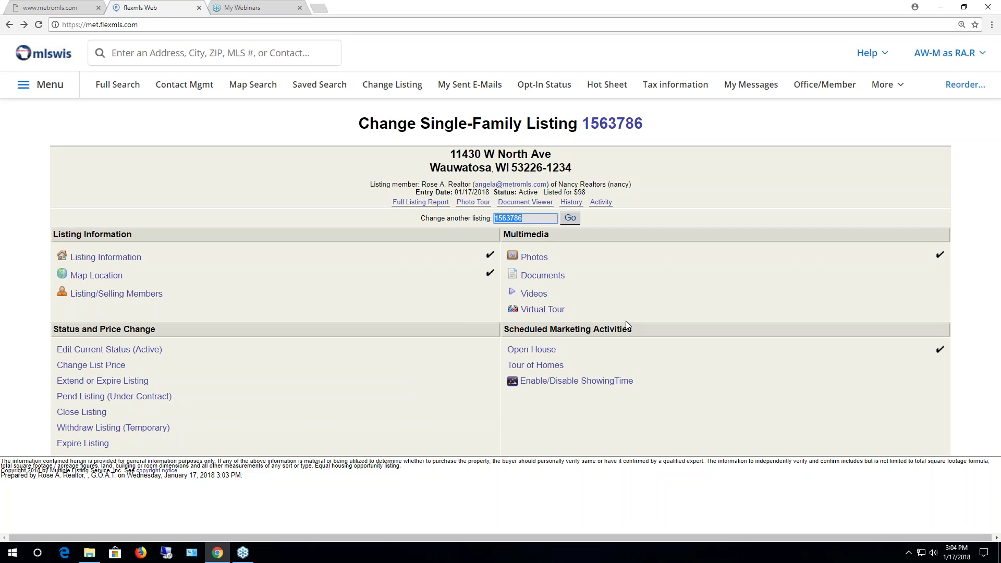
{"action": "left_click", "coordinate": [534, 257]}
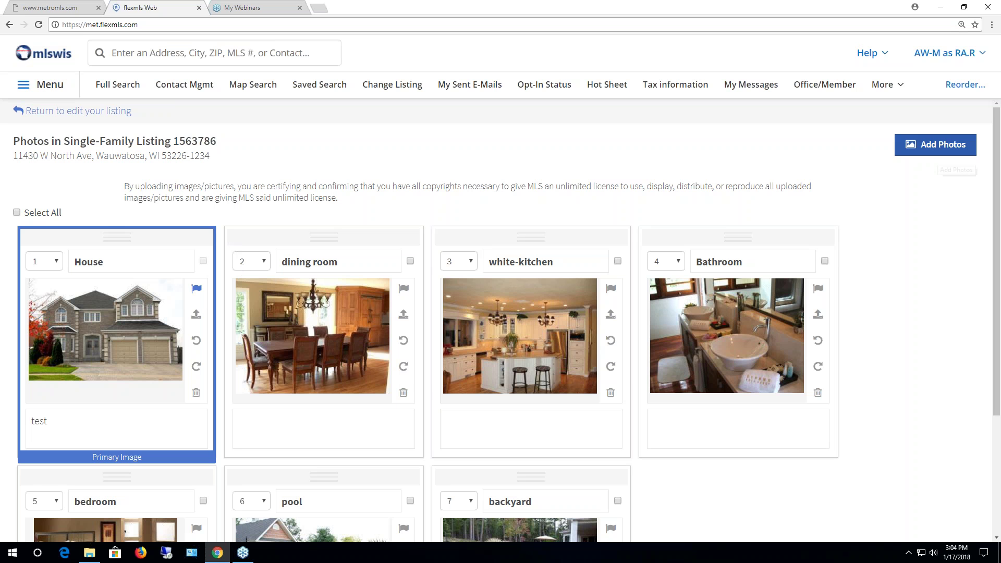
Start adding photos and browse through the Pictures folders to the Class Photos folder
{"action": "left_click", "coordinate": [937, 152]}
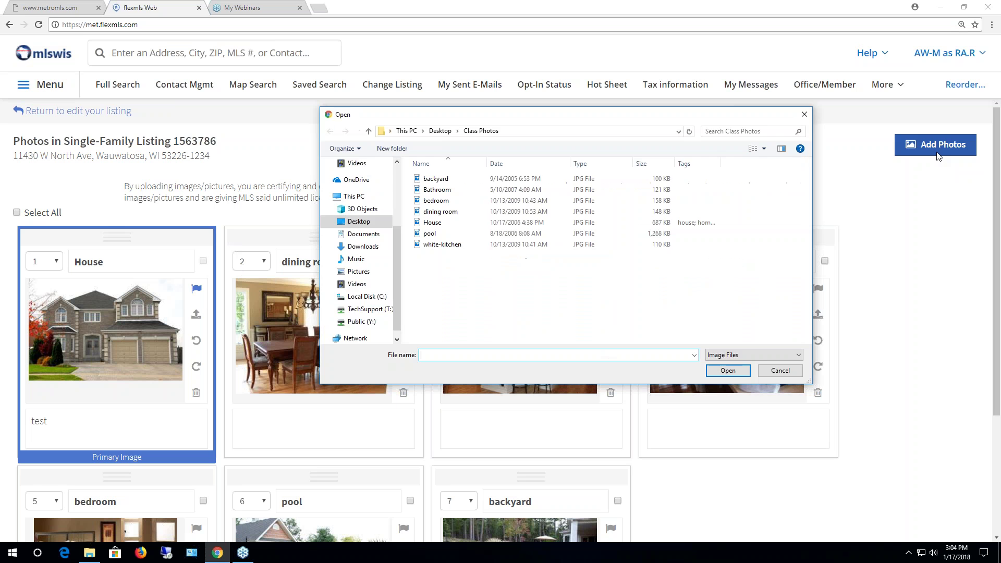
{"action": "left_click", "coordinate": [348, 272]}
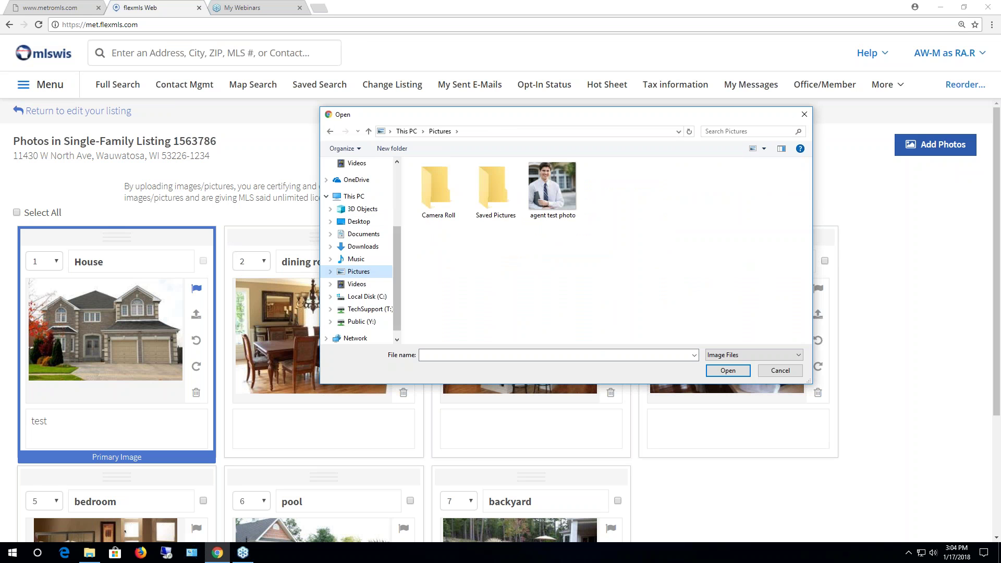
{"action": "double_click", "coordinate": [490, 204]}
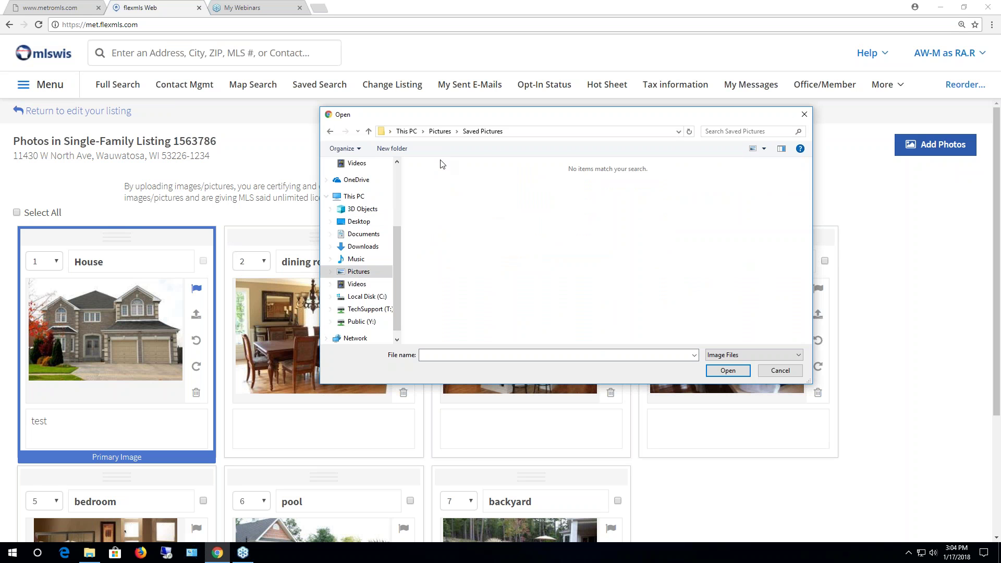
{"action": "left_click", "coordinate": [330, 131]}
{"action": "left_click", "coordinate": [429, 196]}
{"action": "double_click", "coordinate": [429, 195]}
{"action": "left_click", "coordinate": [330, 131]}
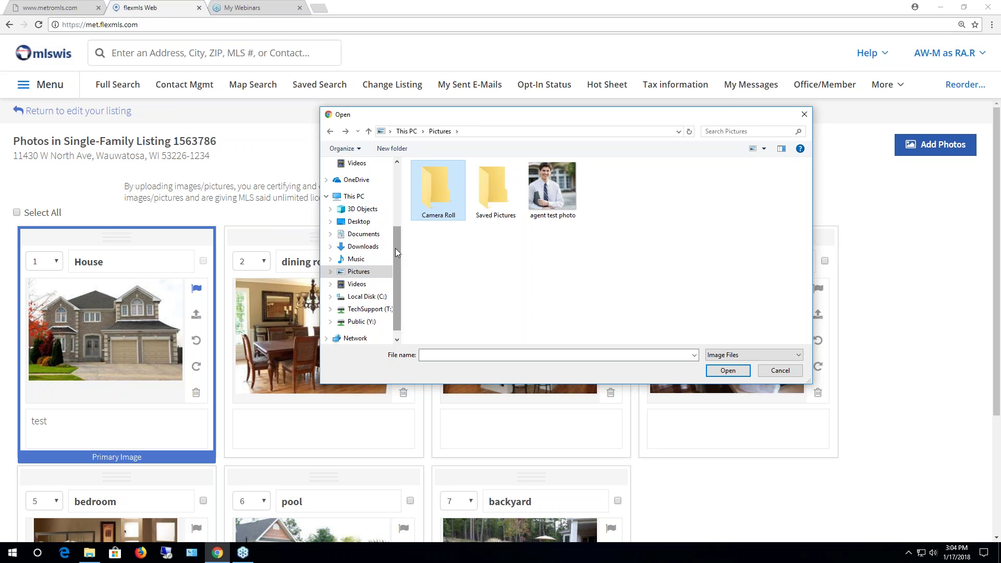
{"action": "scroll", "coordinate": [395, 248], "scroll_direction": "up", "scroll_amount": 3}
{"action": "left_click", "coordinate": [363, 202]}
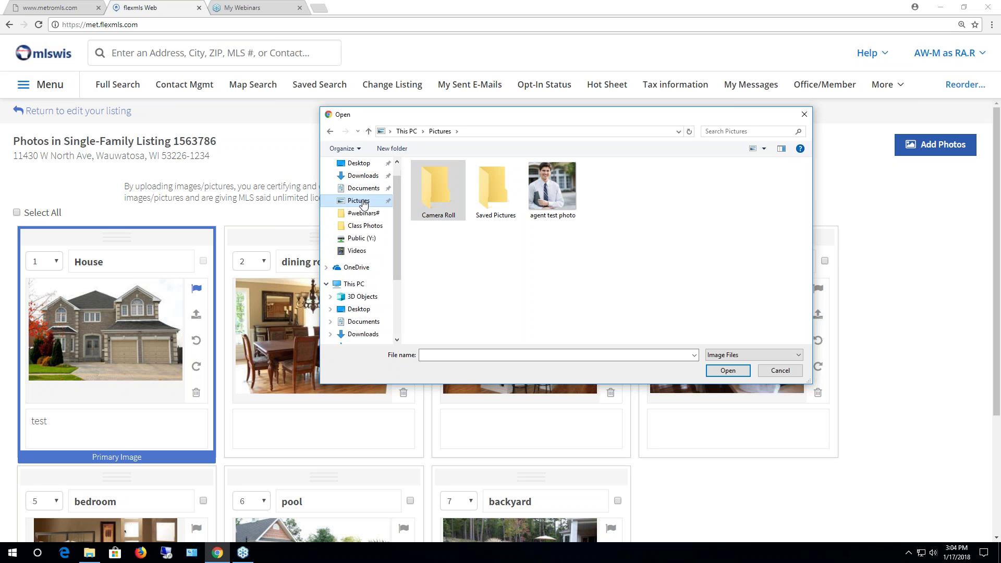
{"action": "left_click", "coordinate": [361, 227]}
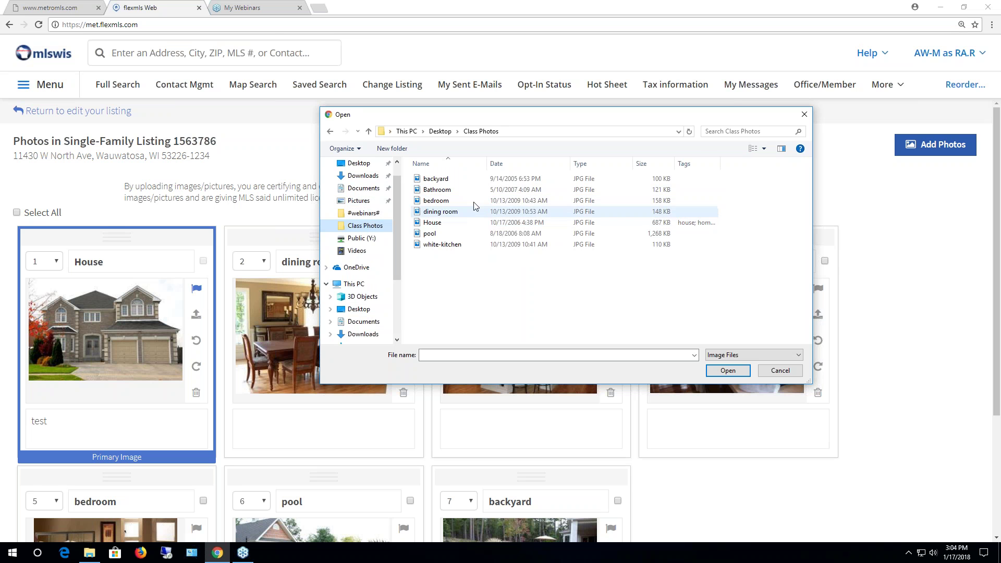
Select the backyard, dining room and white-kitchen photos and upload them to the listing
{"action": "left_click", "coordinate": [445, 181]}
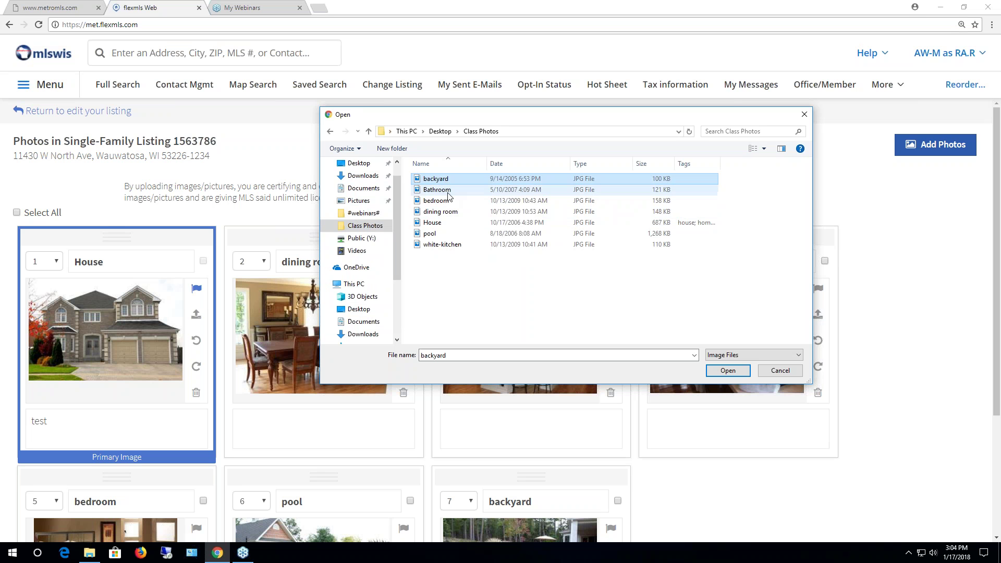
{"action": "left_click", "coordinate": [443, 245], "text": "shift"}
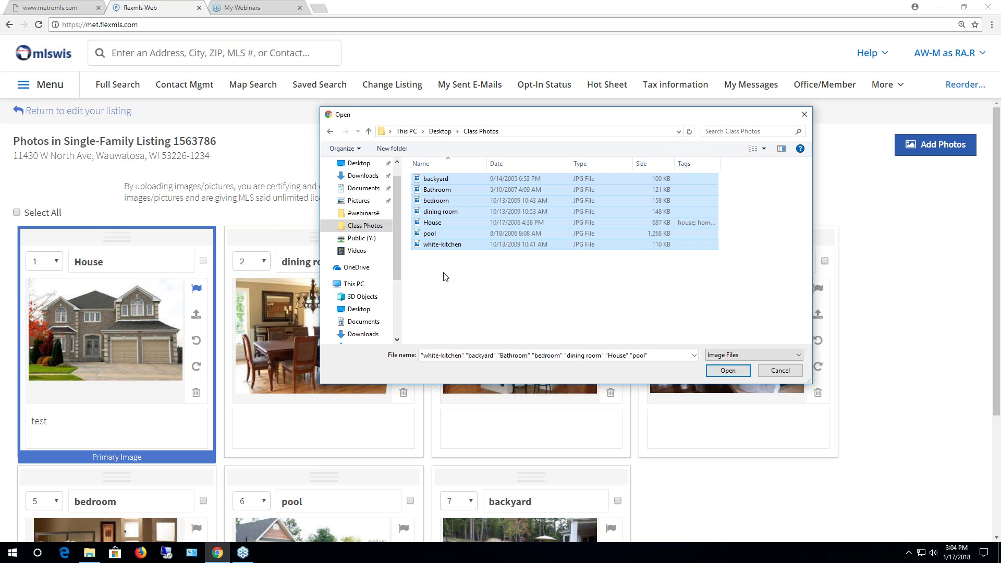
{"action": "left_click", "coordinate": [454, 303]}
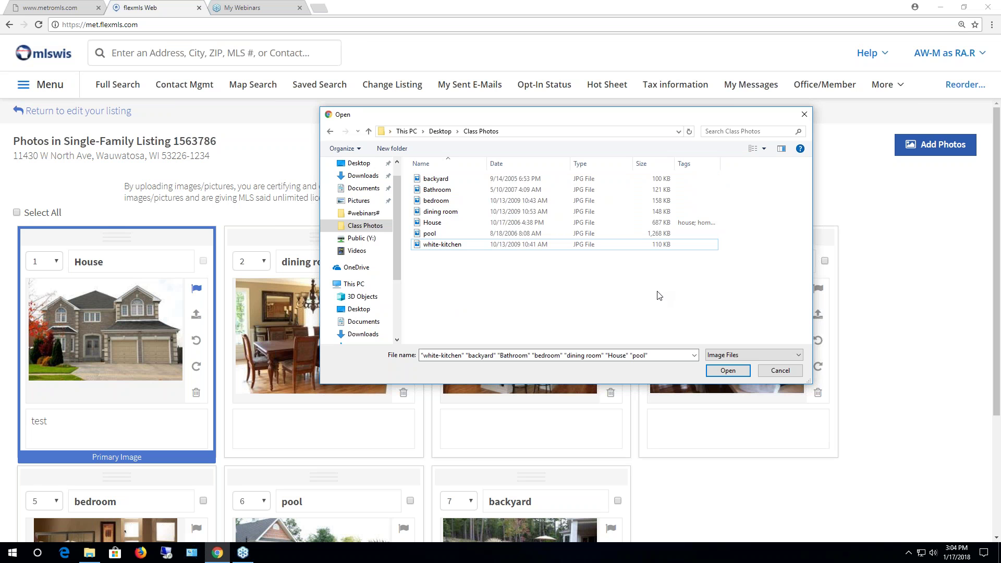
{"action": "left_click", "coordinate": [433, 179]}
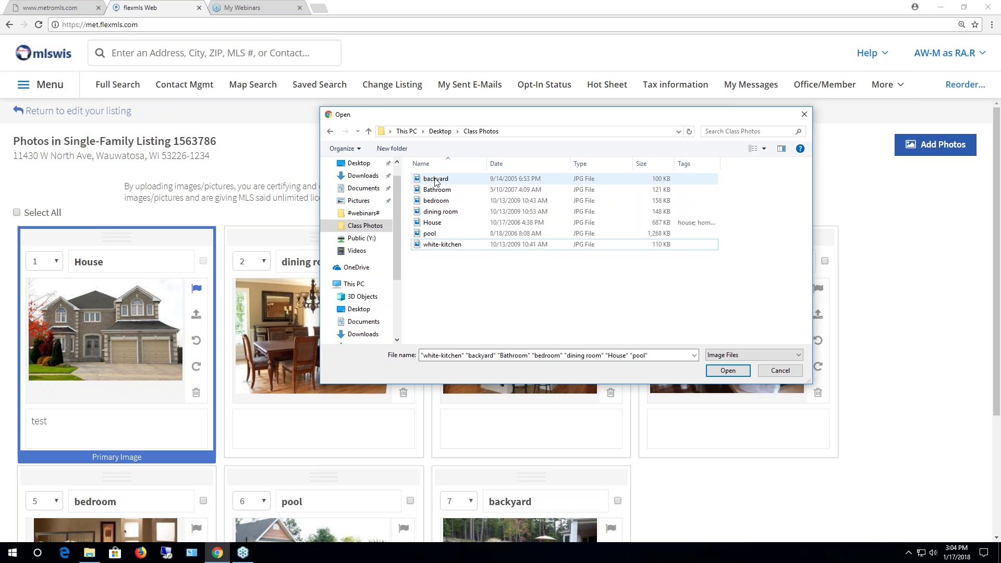
{"action": "left_click", "coordinate": [441, 212], "text": "ctrl"}
{"action": "left_click", "coordinate": [445, 245], "text": "ctrl"}
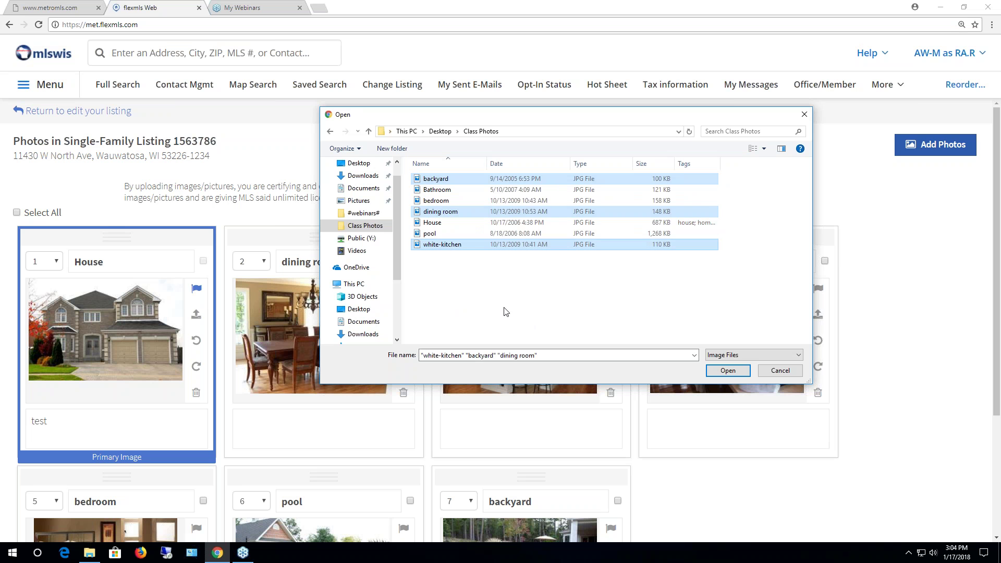
{"action": "left_click", "coordinate": [749, 370]}
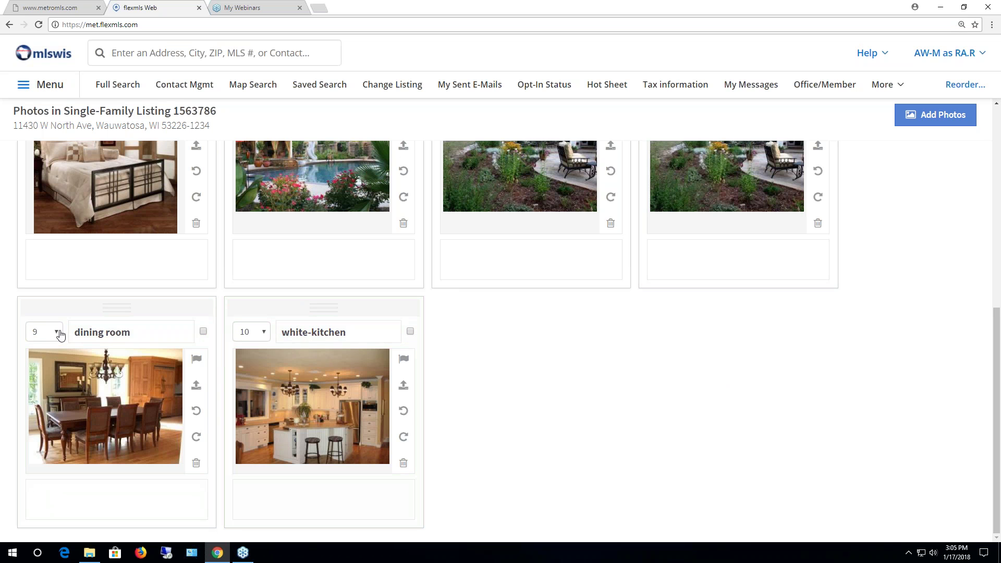
Check the white-kitchen photo's position dropdown, leaving it at position 10
{"action": "left_click", "coordinate": [264, 333]}
{"action": "left_click", "coordinate": [244, 338]}
{"action": "left_click", "coordinate": [263, 333]}
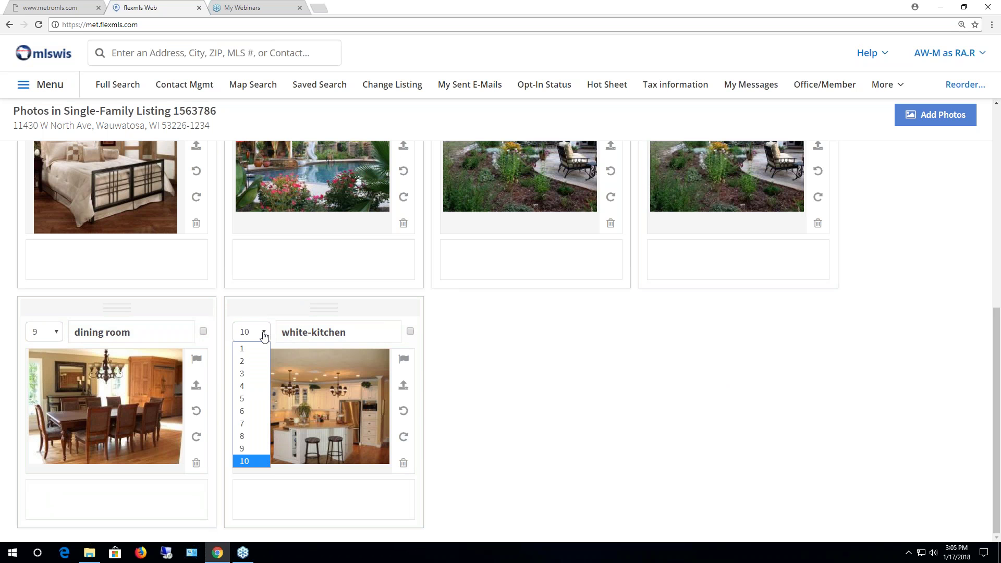
{"action": "left_click", "coordinate": [264, 333]}
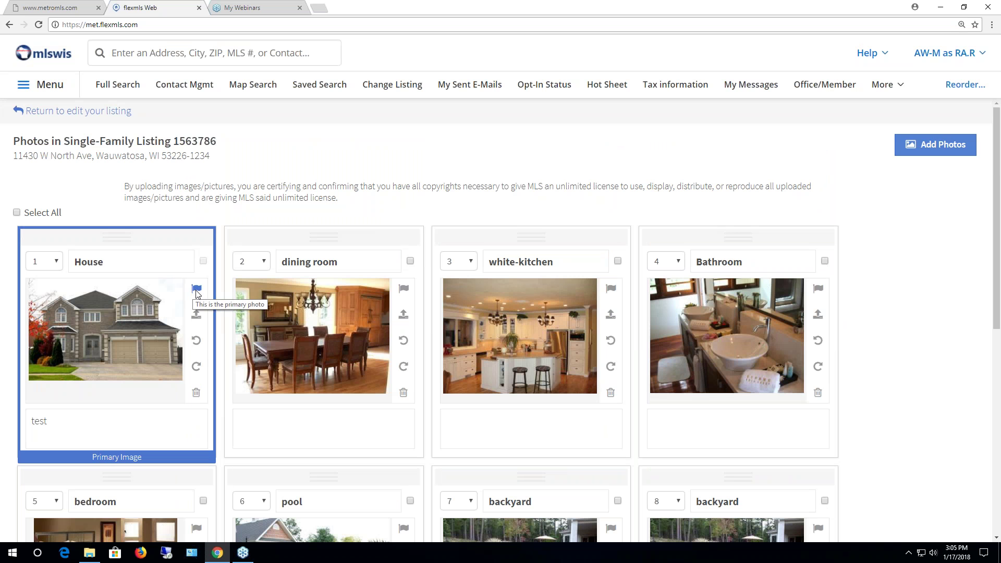
Open the listing's Documents page and choose My-Production-Report.pdf from the Desktop
{"action": "left_click", "coordinate": [79, 111]}
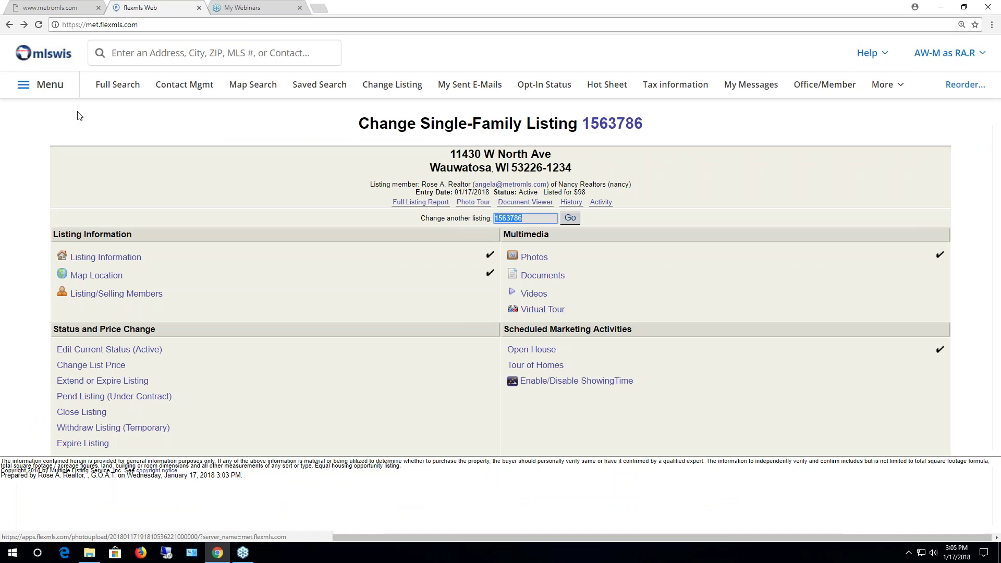
{"action": "left_click", "coordinate": [541, 276]}
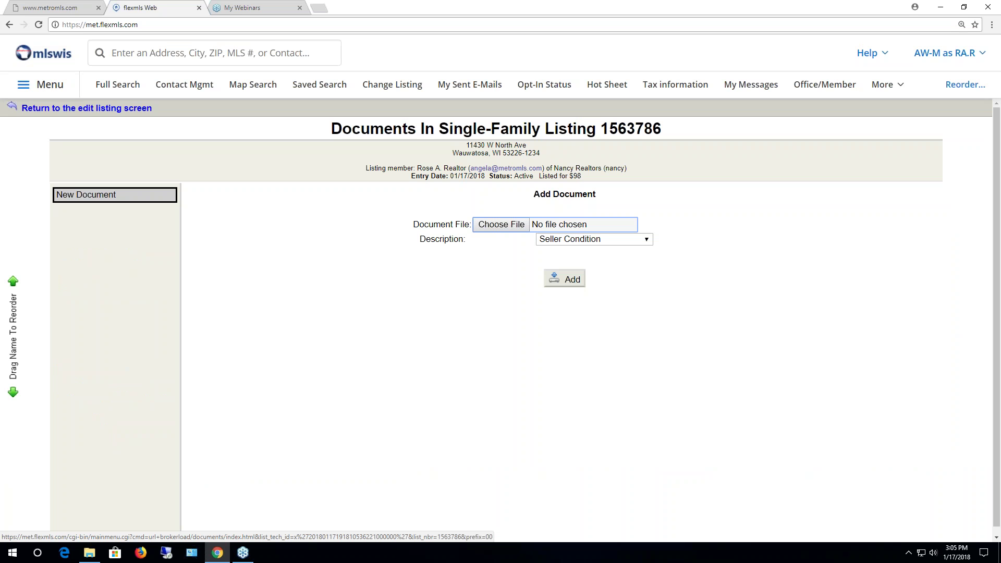
{"action": "left_click", "coordinate": [498, 225]}
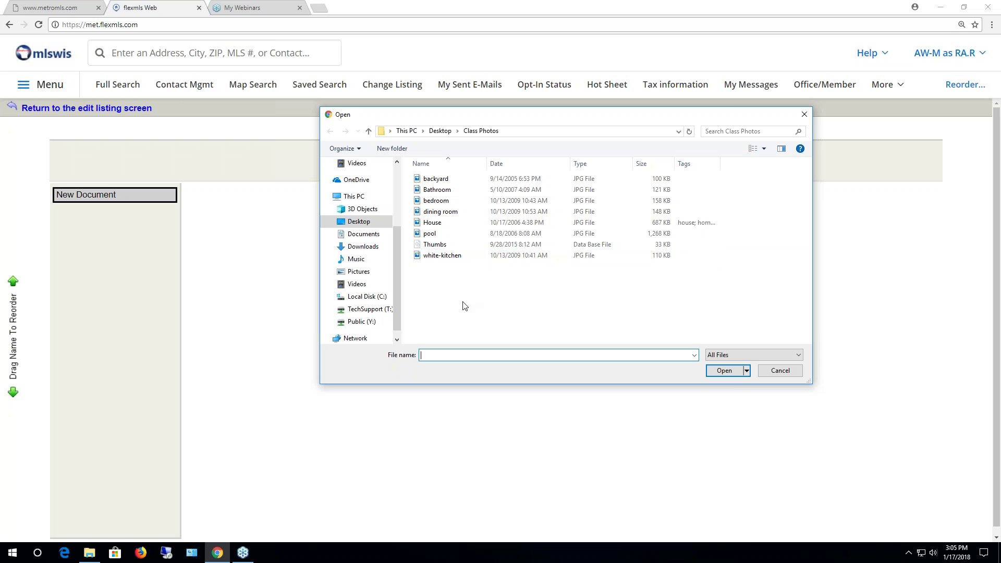
{"action": "left_click_drag", "start_coordinate": [395, 264], "coordinate": [393, 197]}
{"action": "left_click", "coordinate": [363, 184]}
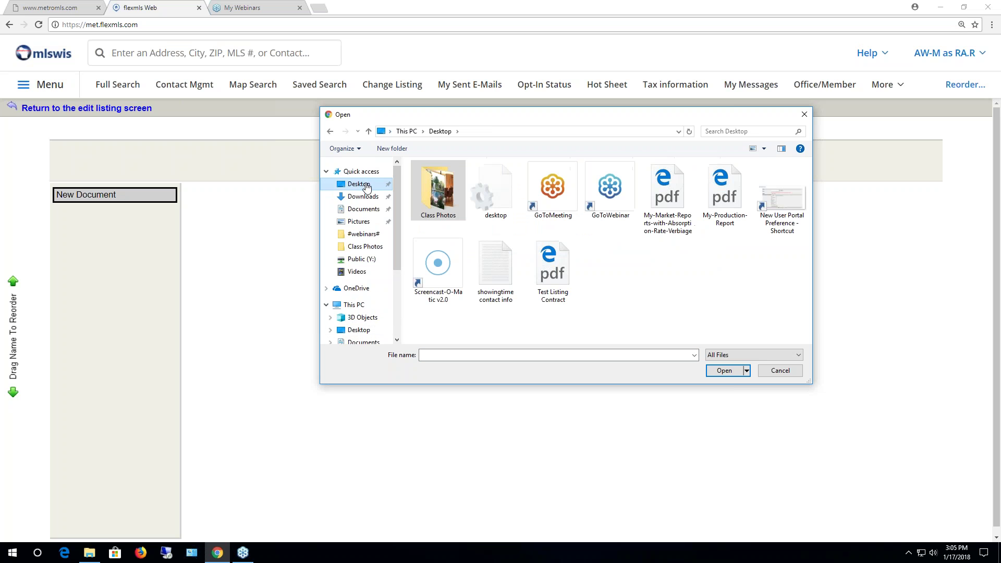
{"action": "double_click", "coordinate": [742, 204]}
Describe the document as Leases, attach it, and preview the PDF before closing it
{"action": "left_click", "coordinate": [646, 240]}
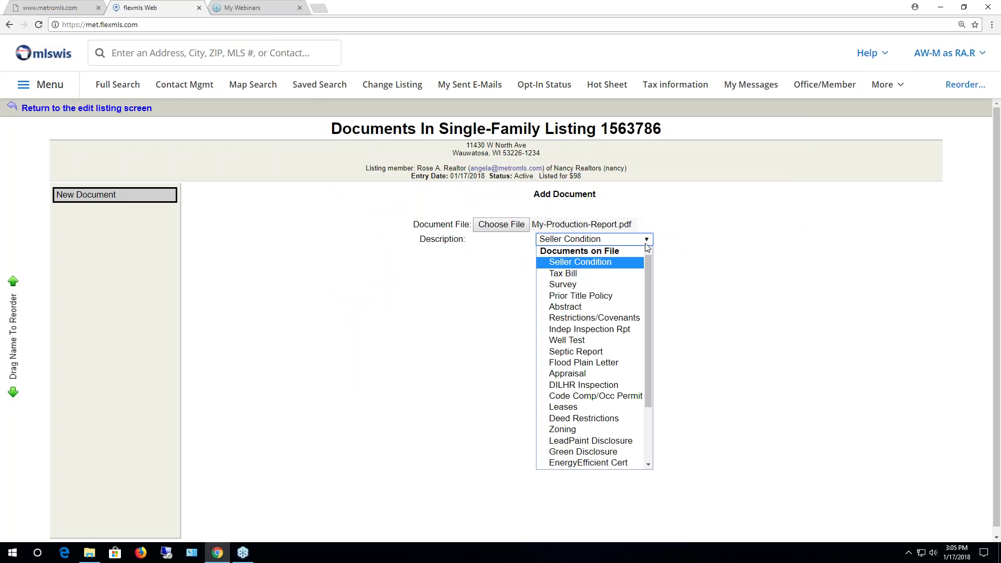
{"action": "left_click_drag", "start_coordinate": [648, 274], "coordinate": [646, 345]}
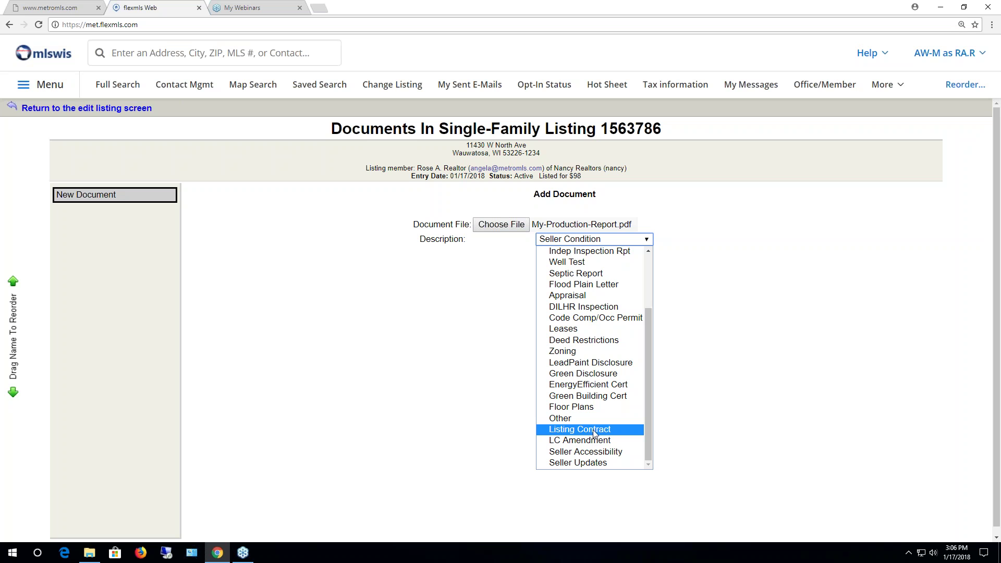
{"action": "left_click", "coordinate": [574, 329]}
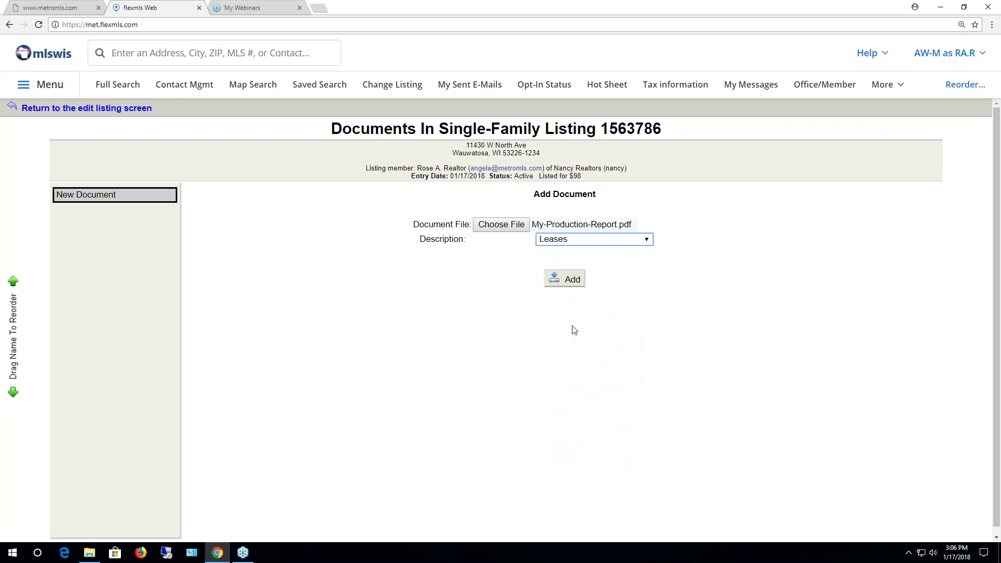
{"action": "left_click", "coordinate": [564, 278]}
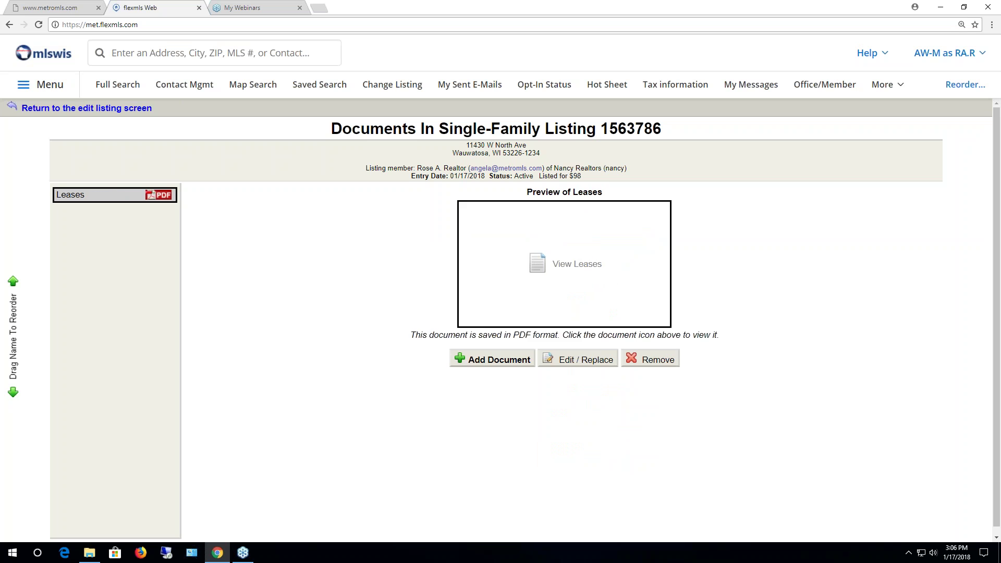
{"action": "left_click", "coordinate": [566, 264]}
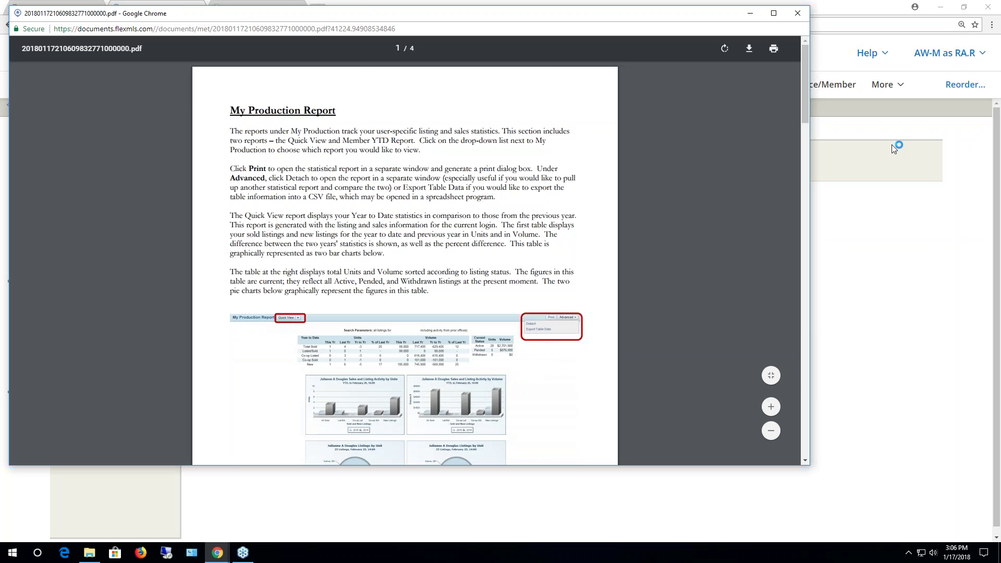
{"action": "left_click", "coordinate": [797, 15]}
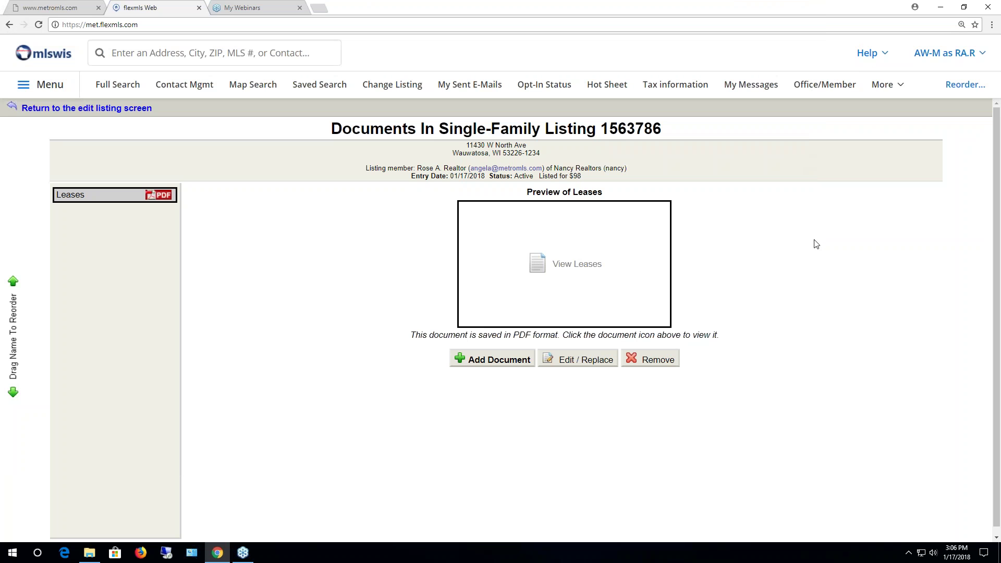
Add a New Video entry with an iframe embed code in the branded HTML box and save it
{"action": "left_click", "coordinate": [113, 108]}
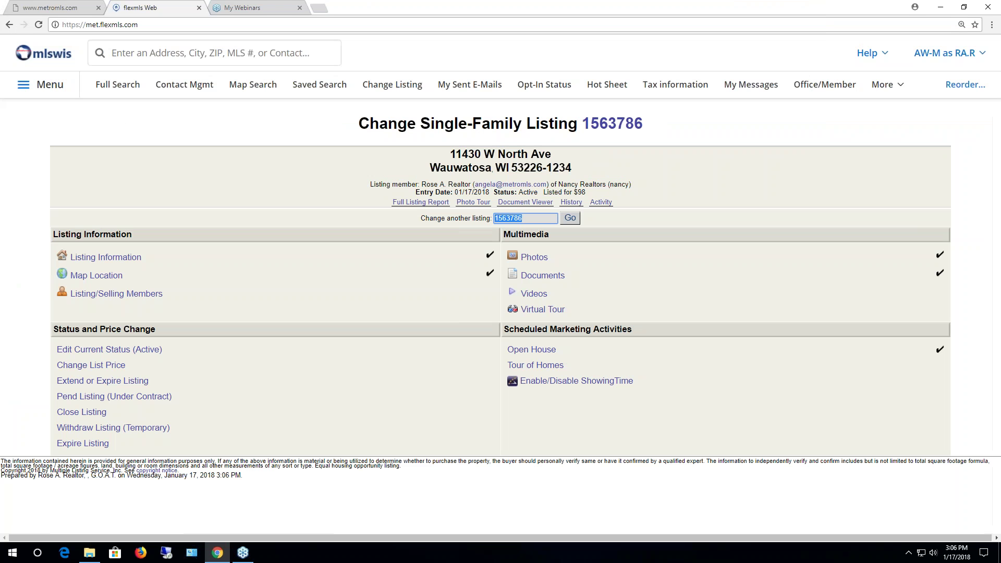
{"action": "left_click", "coordinate": [540, 297]}
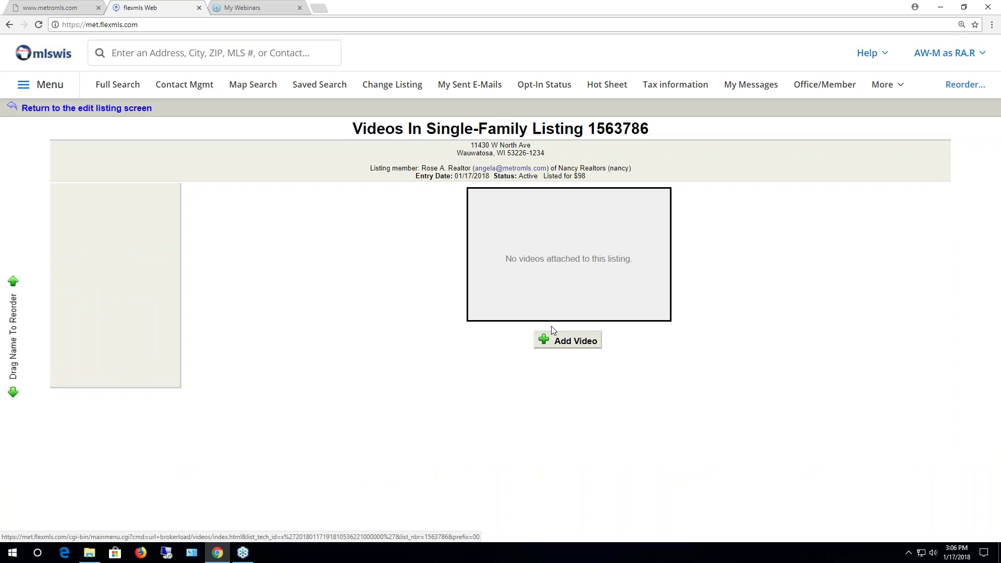
{"action": "left_click", "coordinate": [553, 339]}
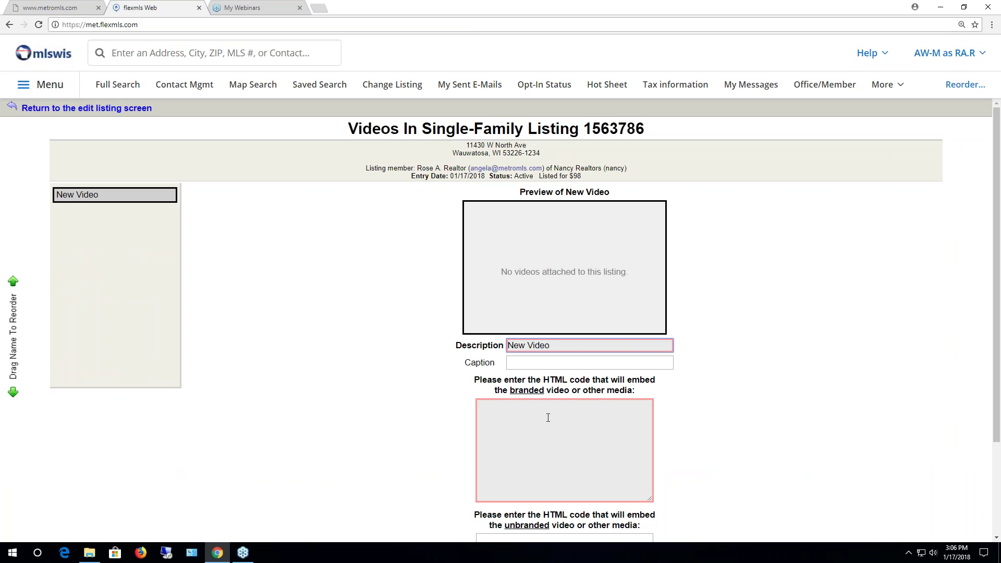
{"action": "left_click", "coordinate": [548, 417]}
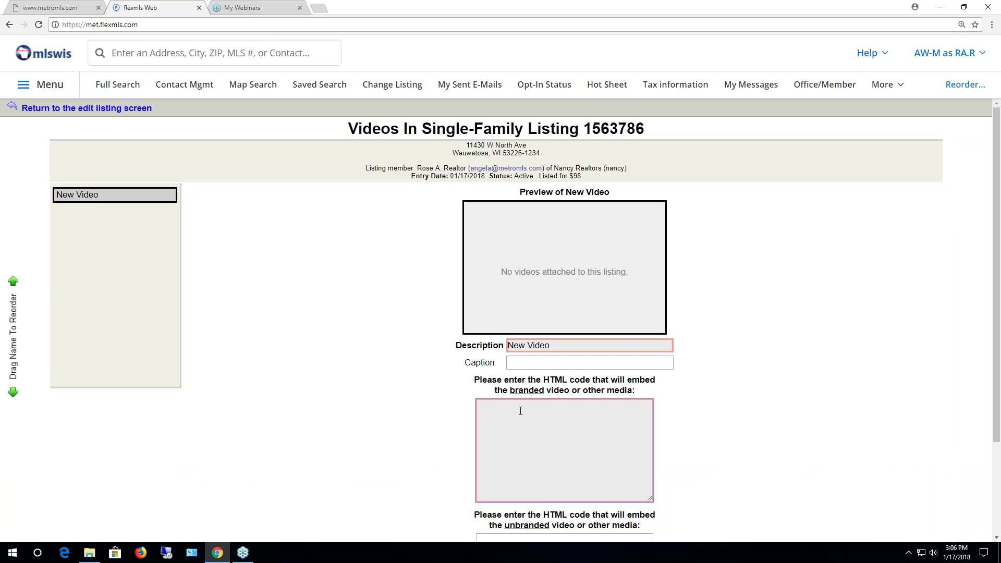
{"action": "type", "text": "<ifarme"}
{"action": "key", "text": "BackSpace"}
{"action": "key", "text": "BackSpace"}
{"action": "type", "text": "rame"}
{"action": "scroll", "coordinate": [472, 407], "scroll_direction": "down", "scroll_amount": 2}
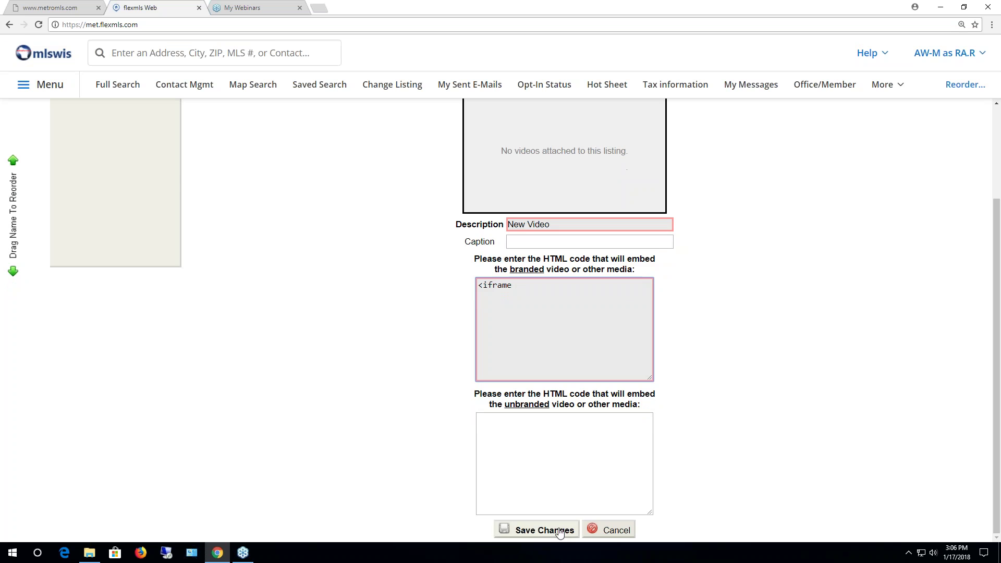
{"action": "left_click", "coordinate": [545, 528]}
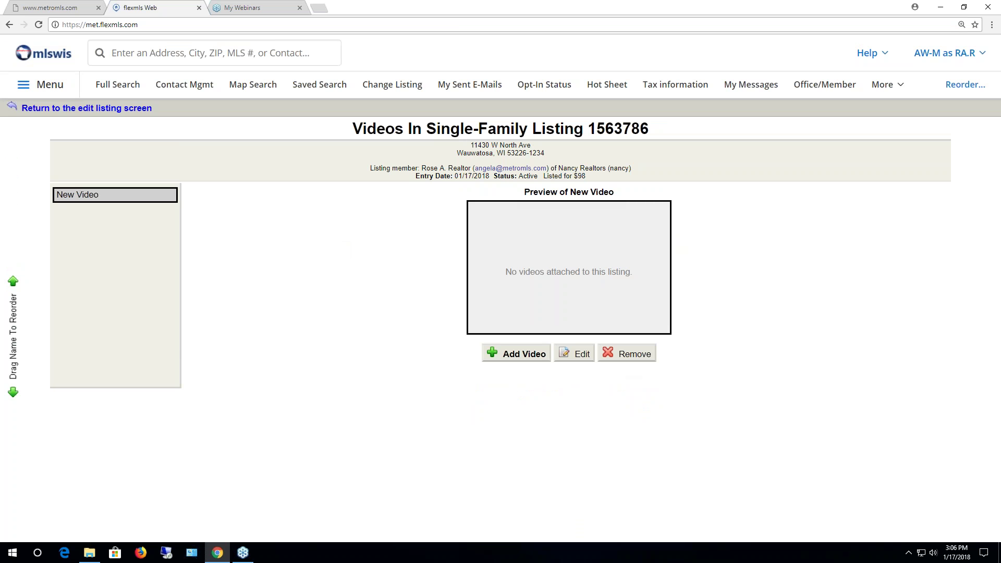
Visit the listing's Virtual Tour links form and go back without adding a link
{"action": "left_click", "coordinate": [80, 108]}
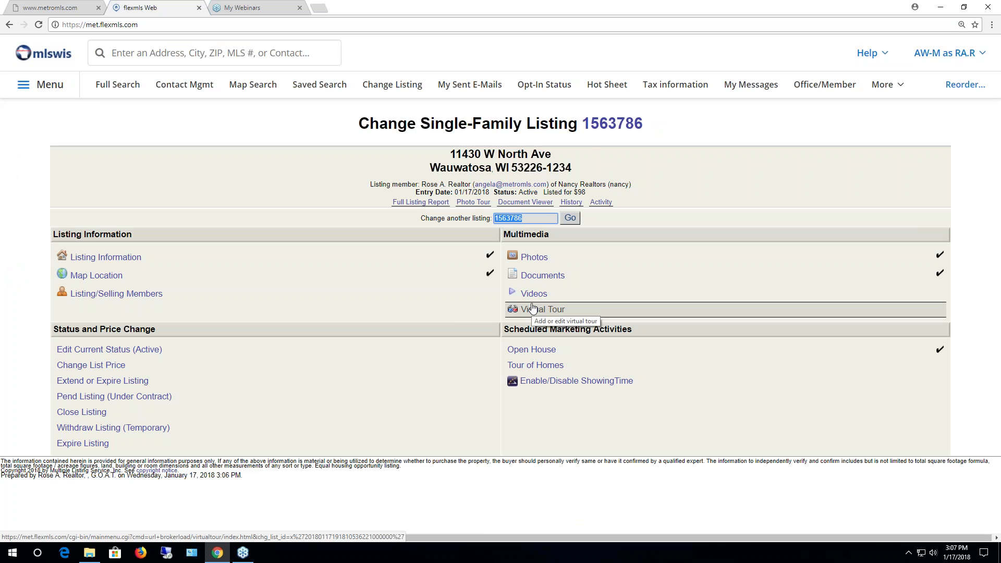
{"action": "left_click", "coordinate": [532, 308]}
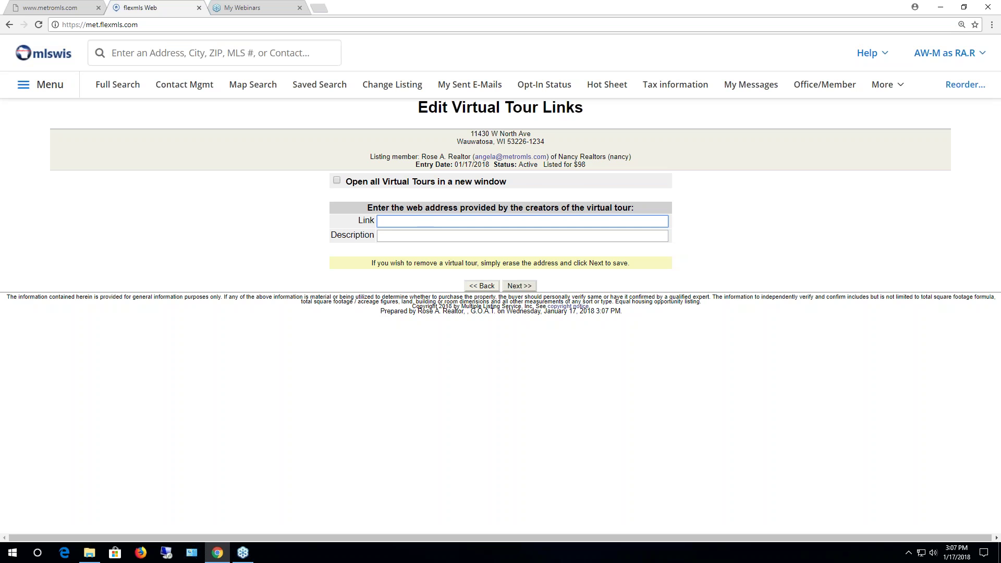
{"action": "left_click", "coordinate": [480, 285]}
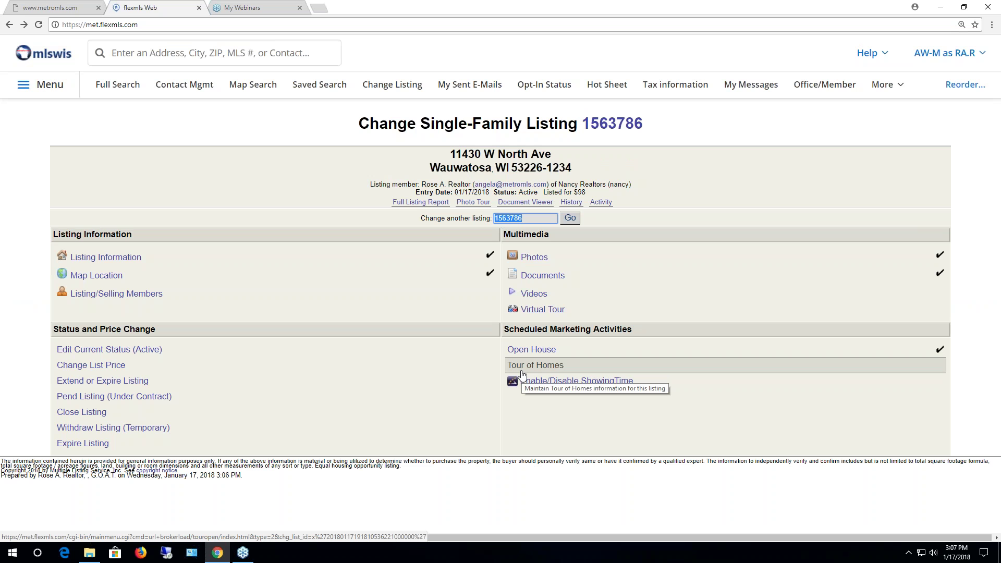
Add an open house on 01/18/2018 ending at 10:00 AM and save it
{"action": "left_click", "coordinate": [533, 349]}
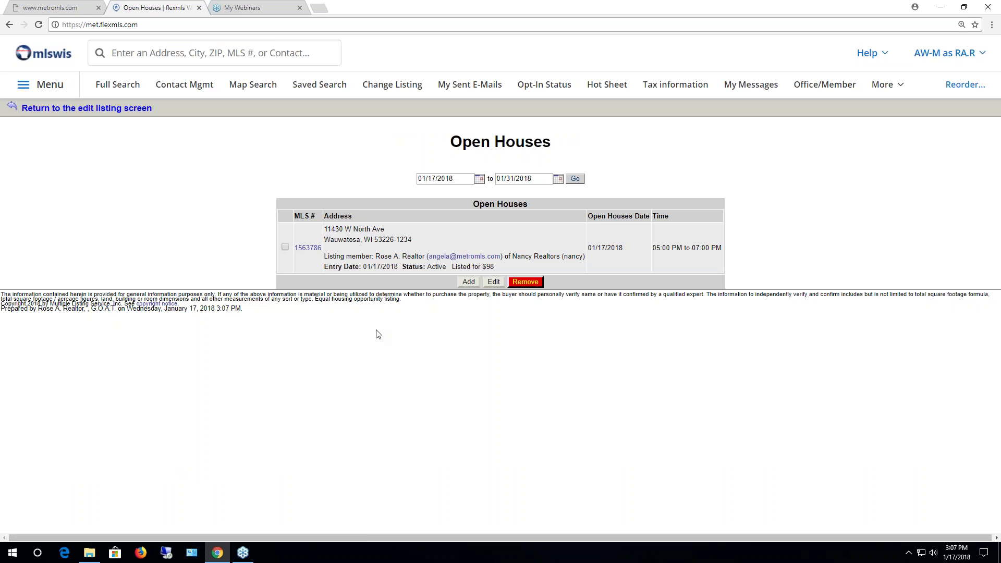
{"action": "left_click", "coordinate": [468, 281]}
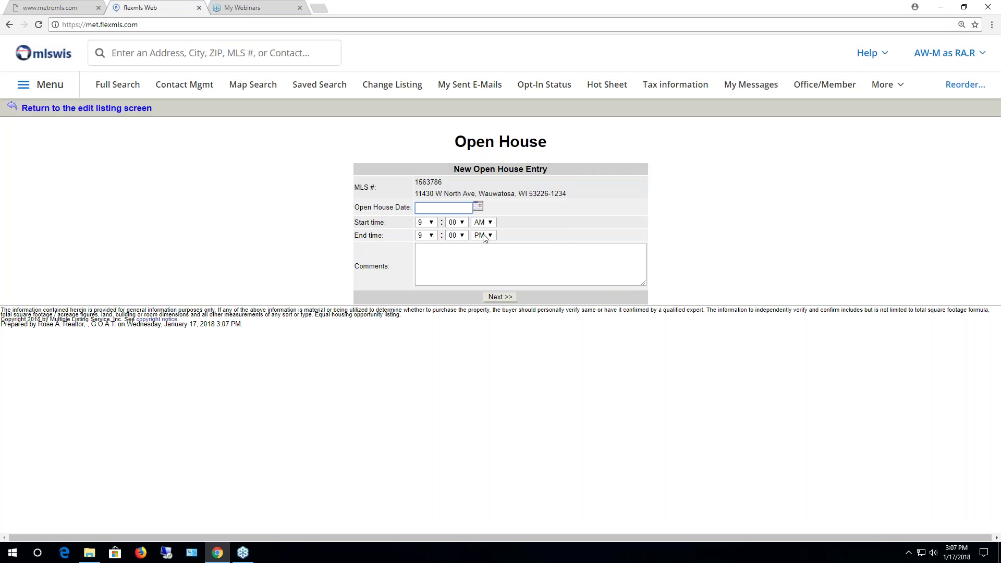
{"action": "left_click", "coordinate": [479, 207]}
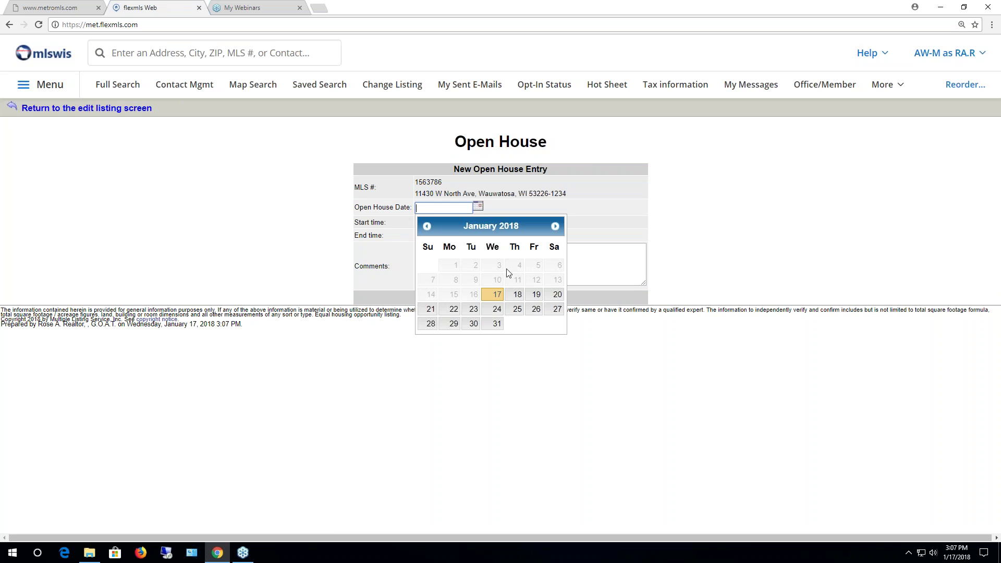
{"action": "left_click", "coordinate": [517, 295]}
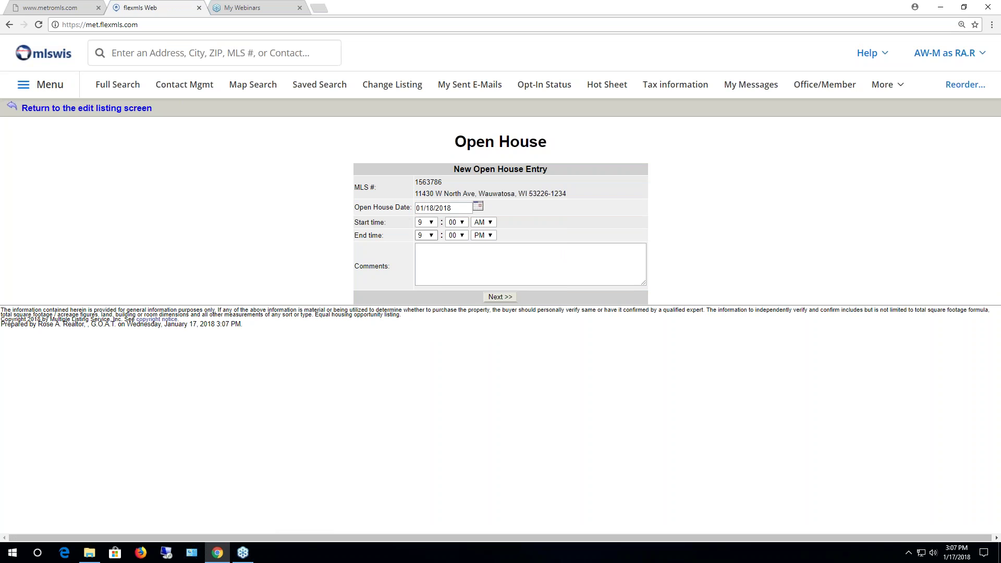
{"action": "left_click", "coordinate": [431, 236]}
{"action": "left_click", "coordinate": [423, 322]}
{"action": "left_click", "coordinate": [492, 236]}
{"action": "left_click", "coordinate": [477, 244]}
{"action": "left_click", "coordinate": [509, 259]}
{"action": "left_click", "coordinate": [496, 296]}
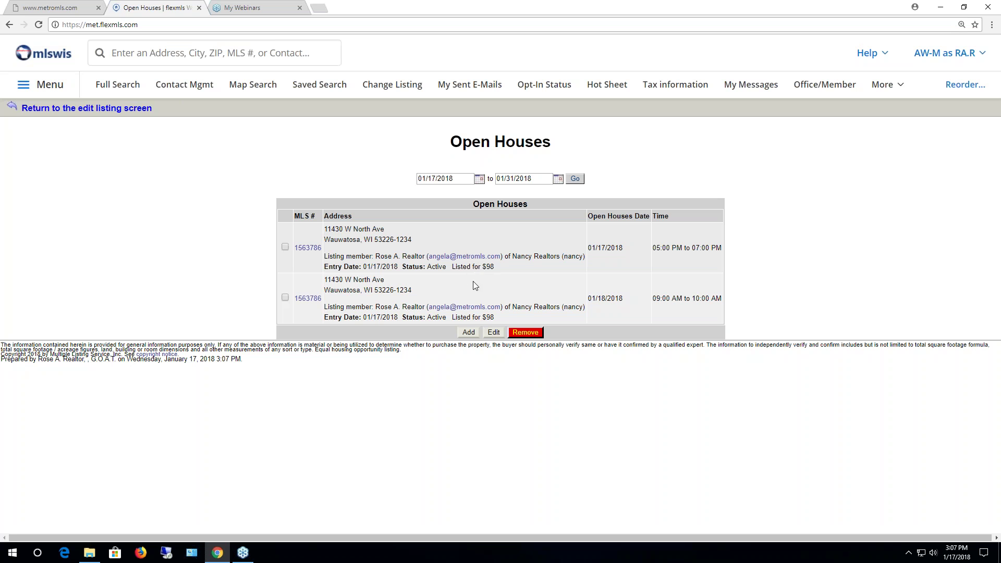
{"action": "left_click", "coordinate": [99, 108]}
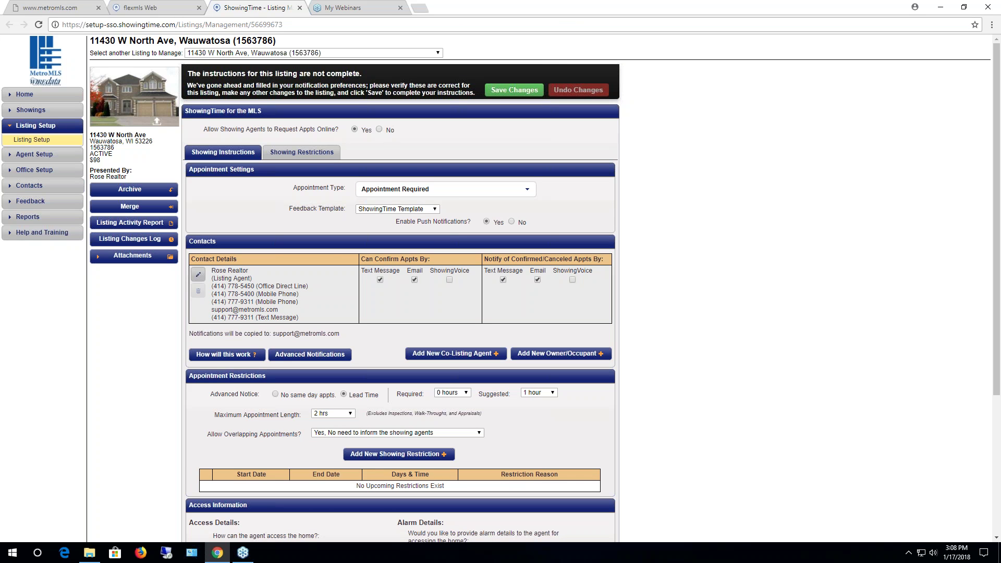
Set Allow Showing Agents to Request Appts Online to No, save, and close ShowingTime
{"action": "left_click", "coordinate": [379, 129]}
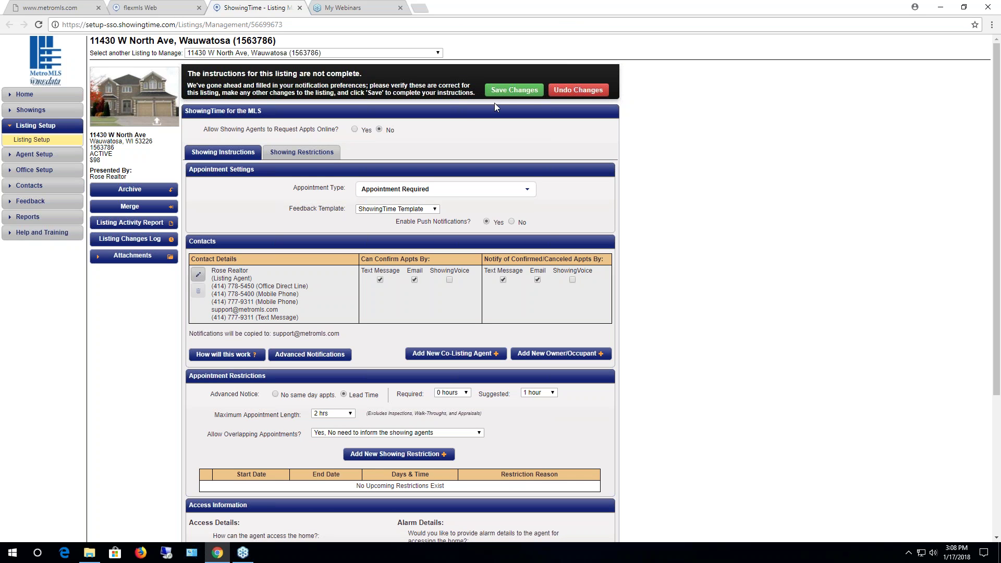
{"action": "left_click", "coordinate": [514, 90]}
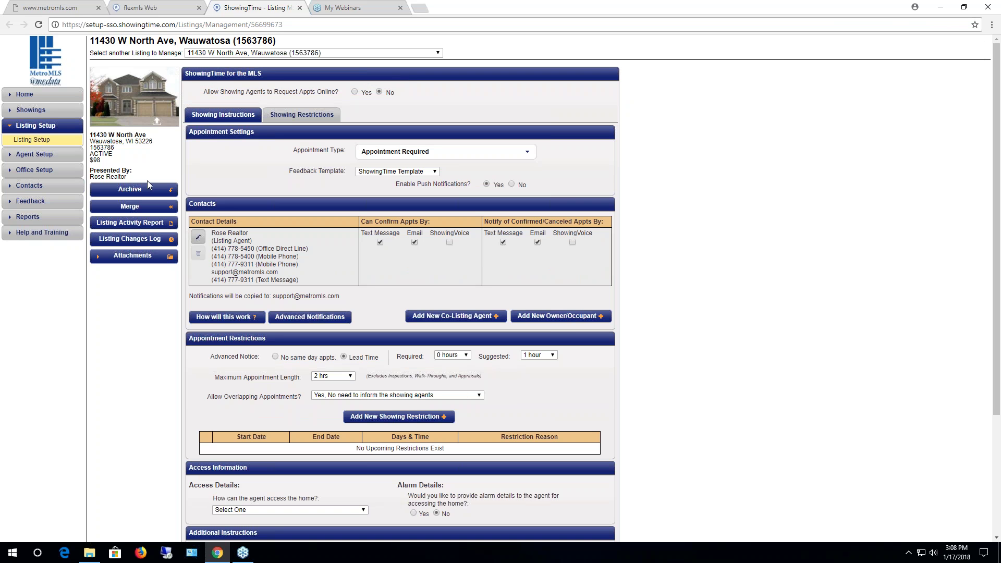
{"action": "left_click", "coordinate": [300, 7]}
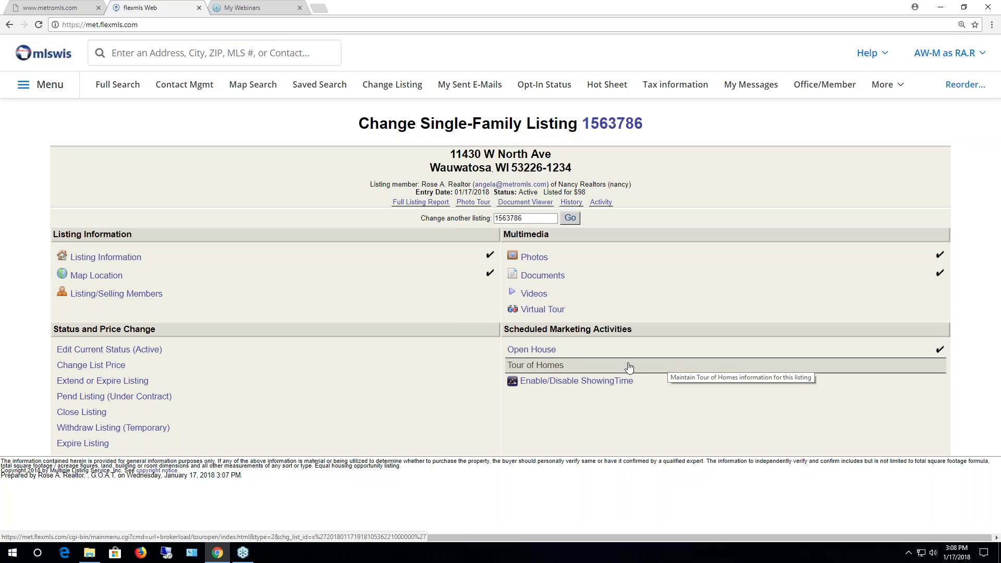
{"action": "left_click", "coordinate": [50, 86]}
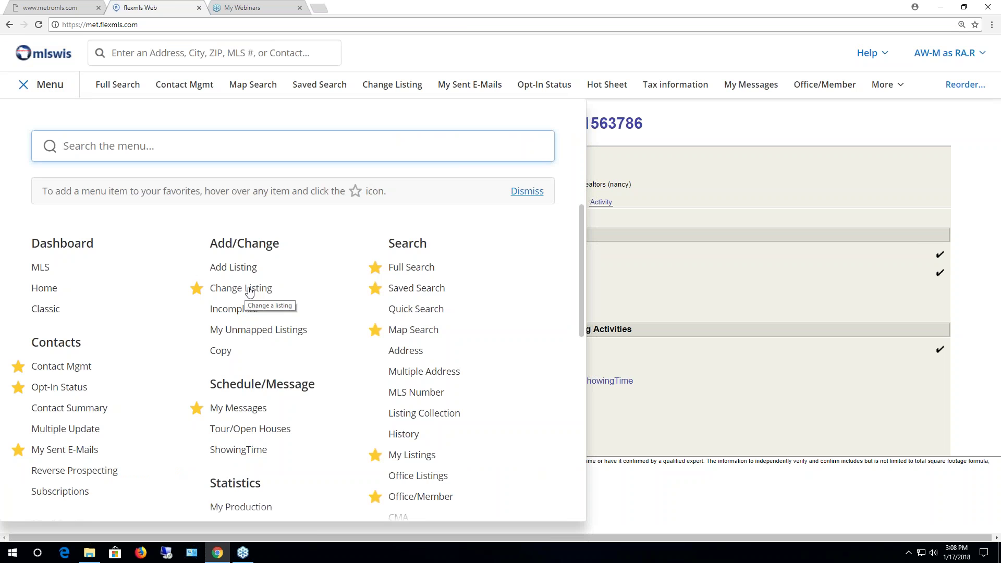
{"action": "left_click", "coordinate": [718, 124]}
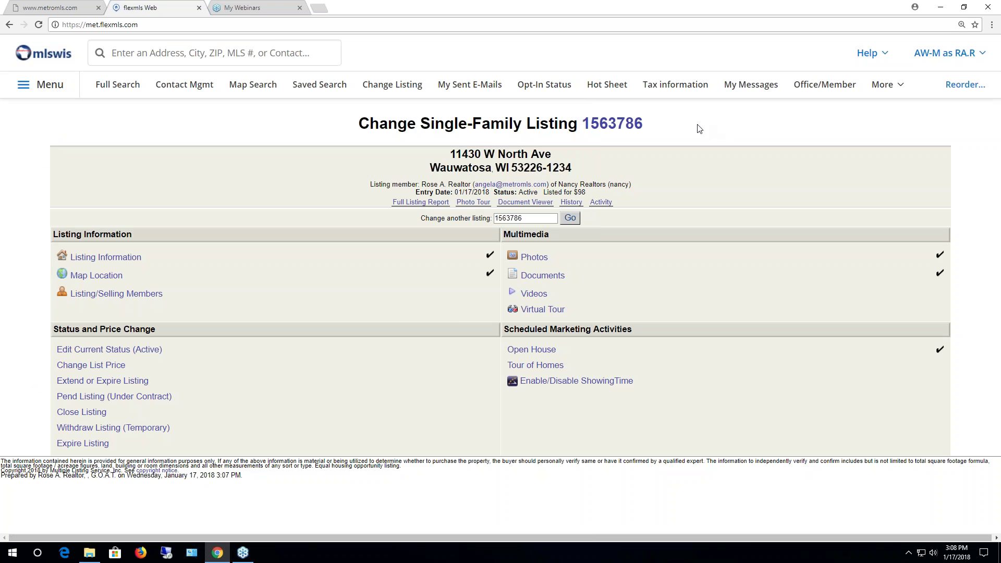